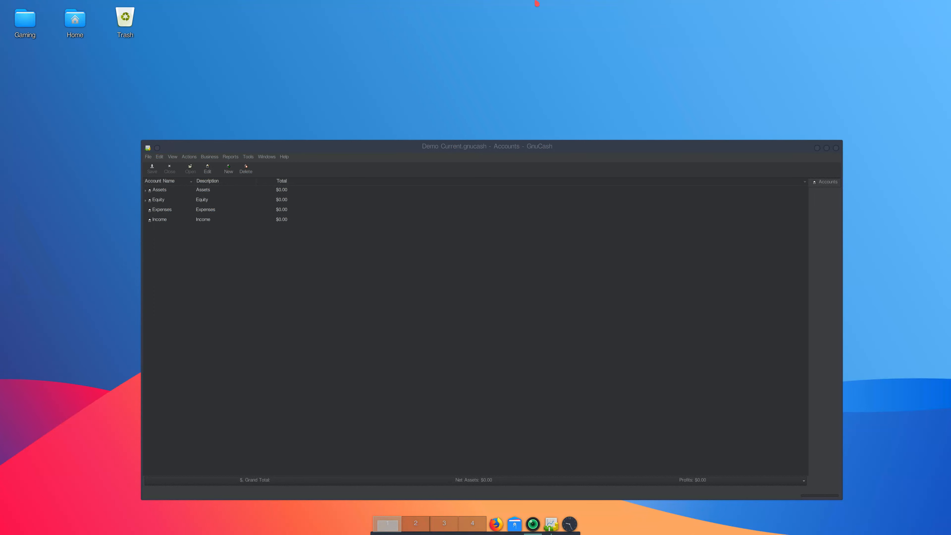
{"action": "mouse_move", "coordinate": [2, 14]}
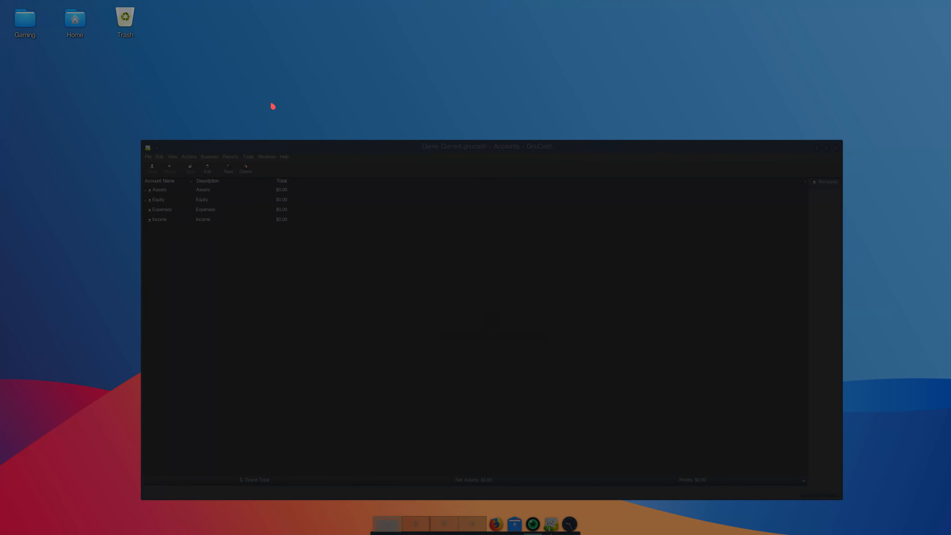
{"action": "left_click", "coordinate": [543, 220]}
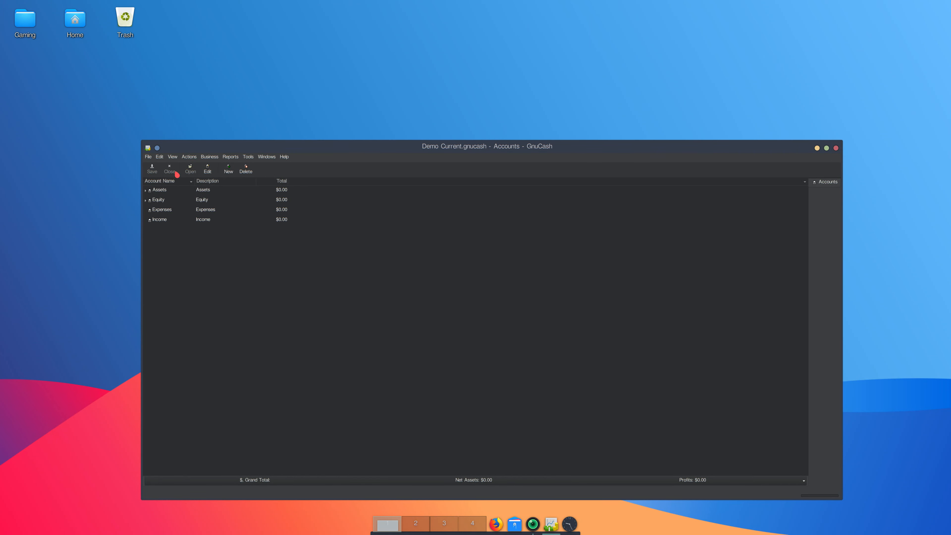
{"action": "left_click", "coordinate": [187, 157]}
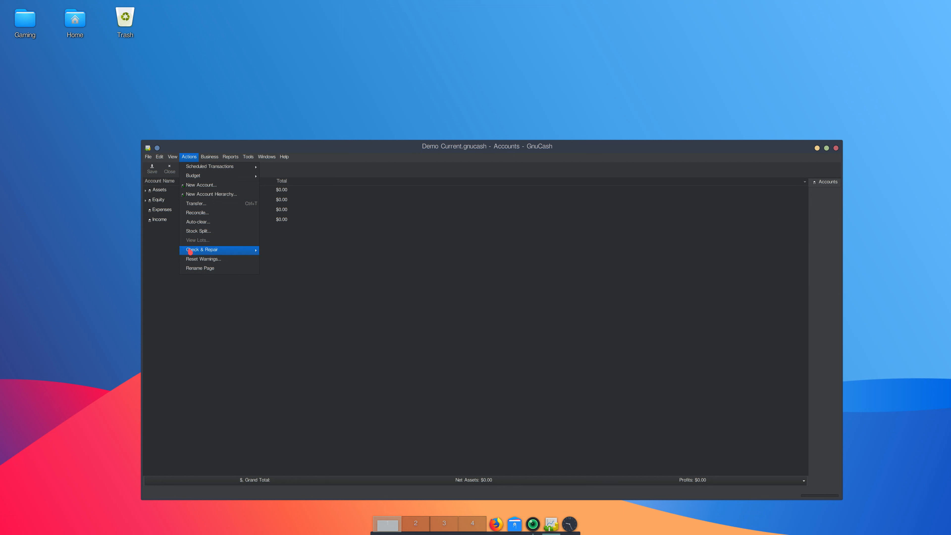
{"action": "left_click", "coordinate": [172, 241]}
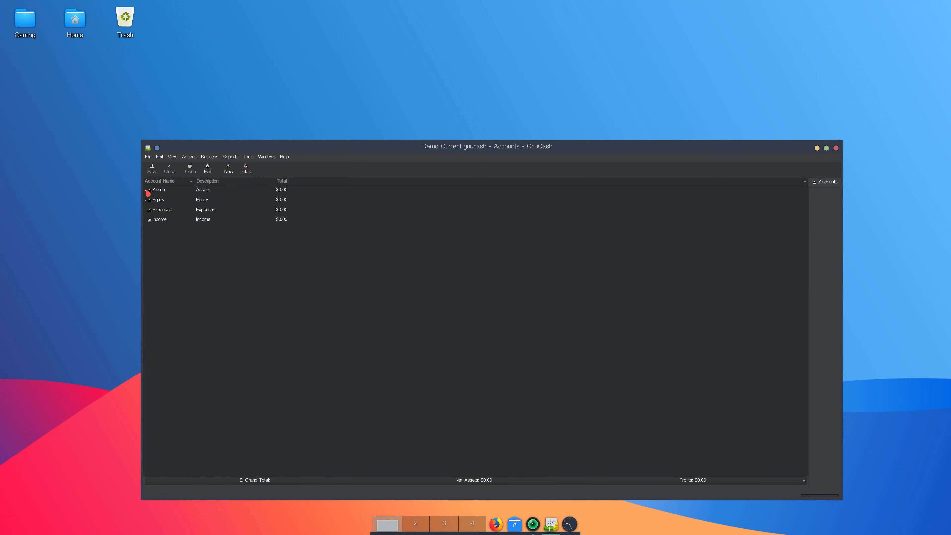
Expand Assets and Current Assets in the account tree and select the Checking Account.
{"action": "left_click", "coordinate": [147, 192]}
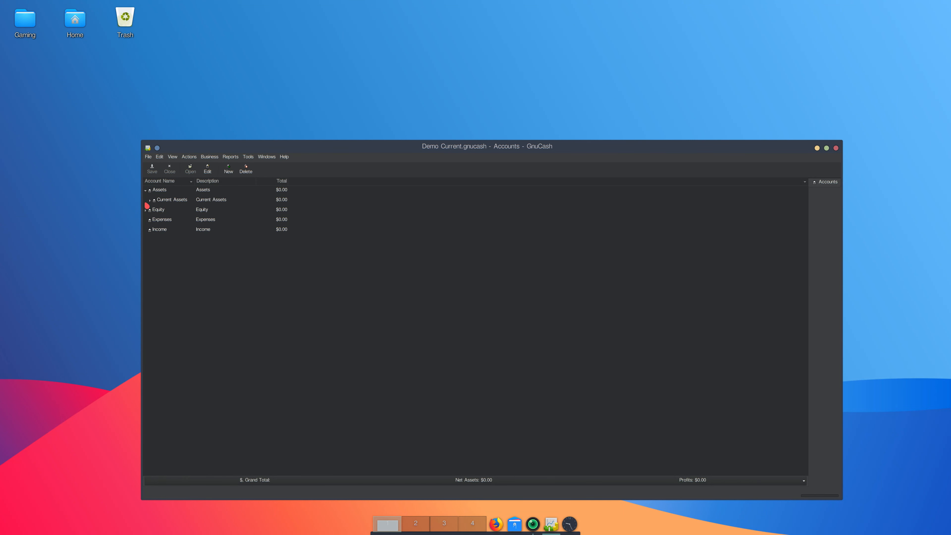
{"action": "left_click", "coordinate": [154, 204]}
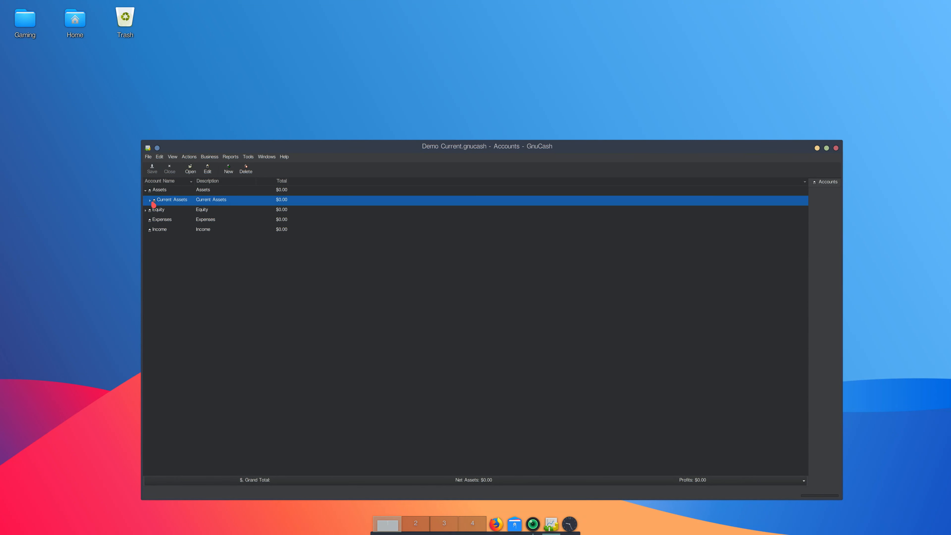
{"action": "left_click", "coordinate": [151, 201]}
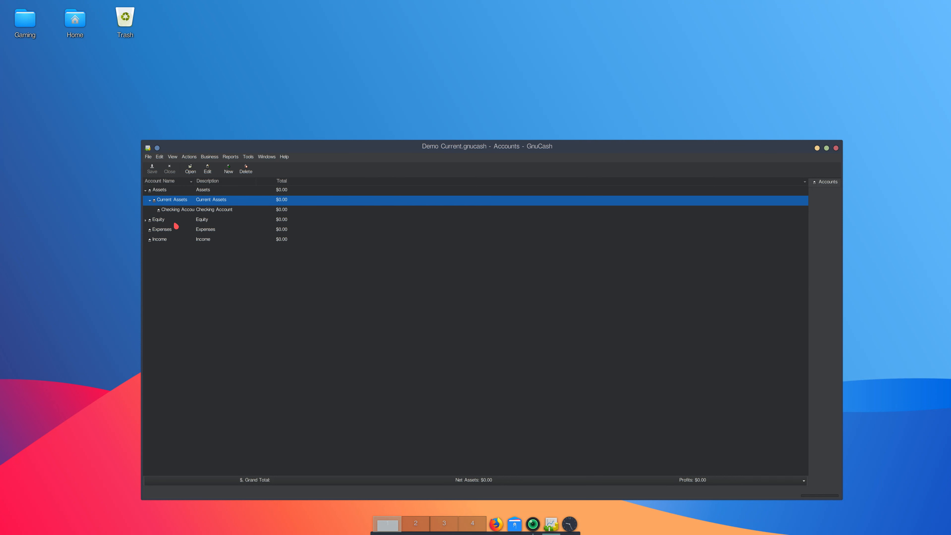
{"action": "left_click", "coordinate": [175, 210]}
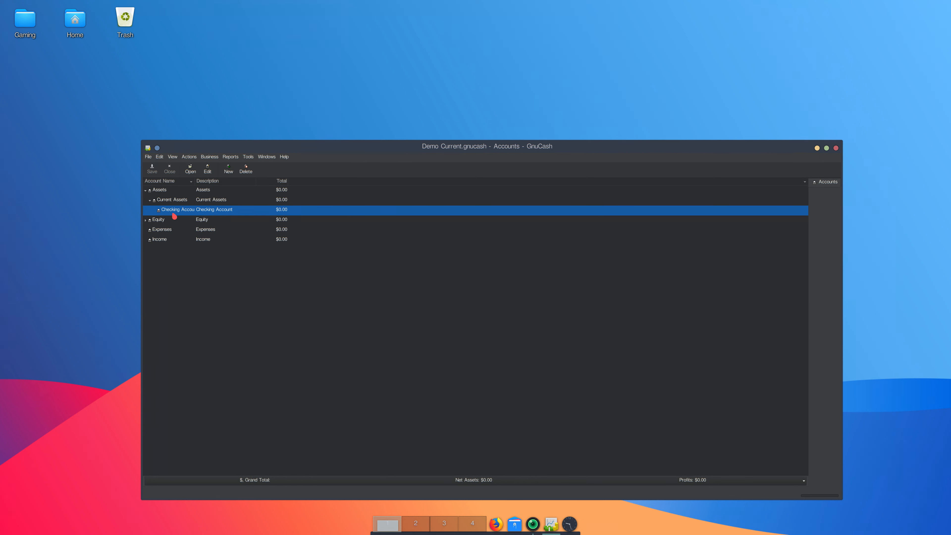
Open the Checking Account for editing, review its general and opening balance settings, and accept them.
{"action": "right_click", "coordinate": [174, 216]}
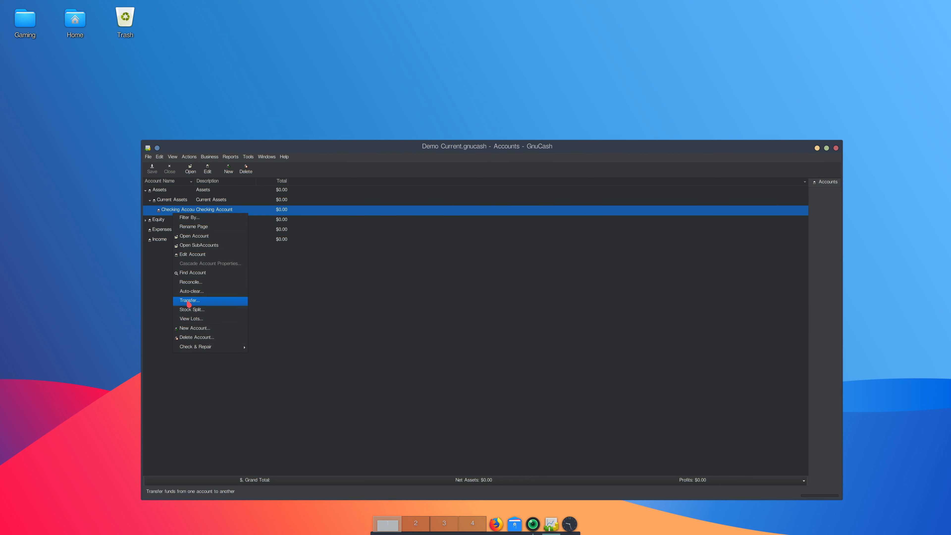
{"action": "left_click", "coordinate": [195, 256]}
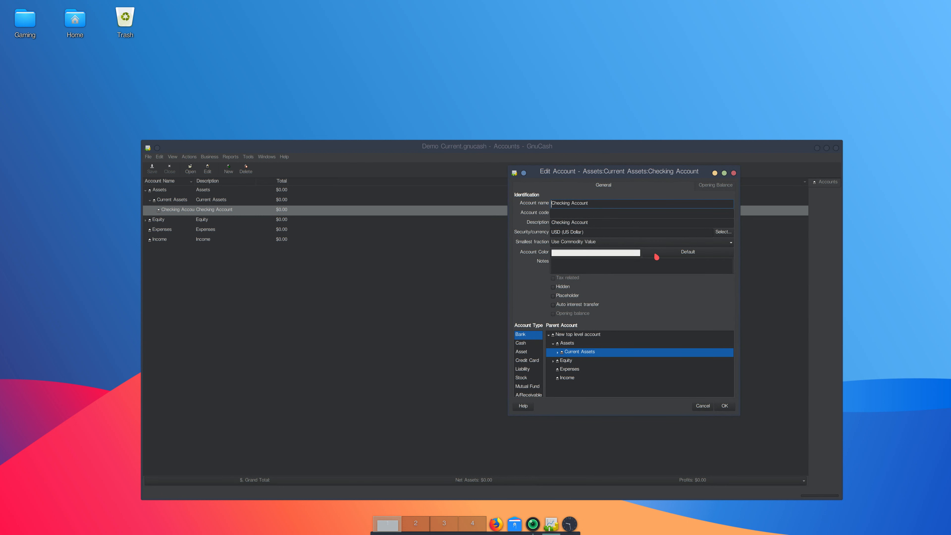
{"action": "left_click", "coordinate": [709, 186]}
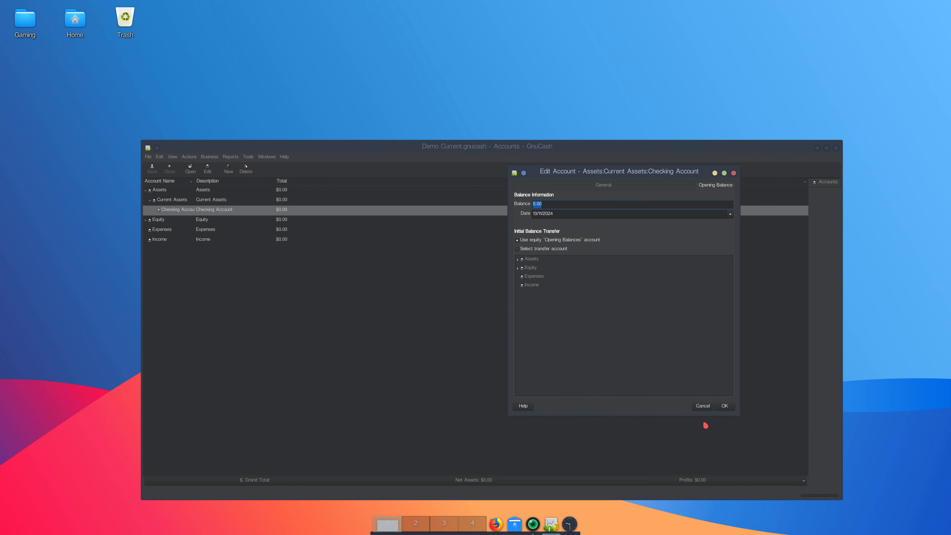
{"action": "left_click", "coordinate": [728, 406]}
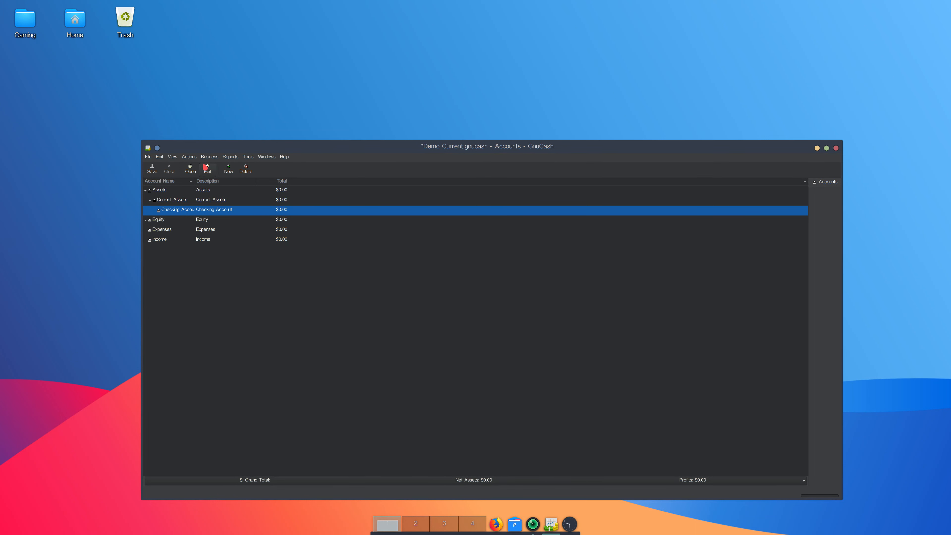
Open the Vendors Overview.
{"action": "left_click", "coordinate": [209, 158]}
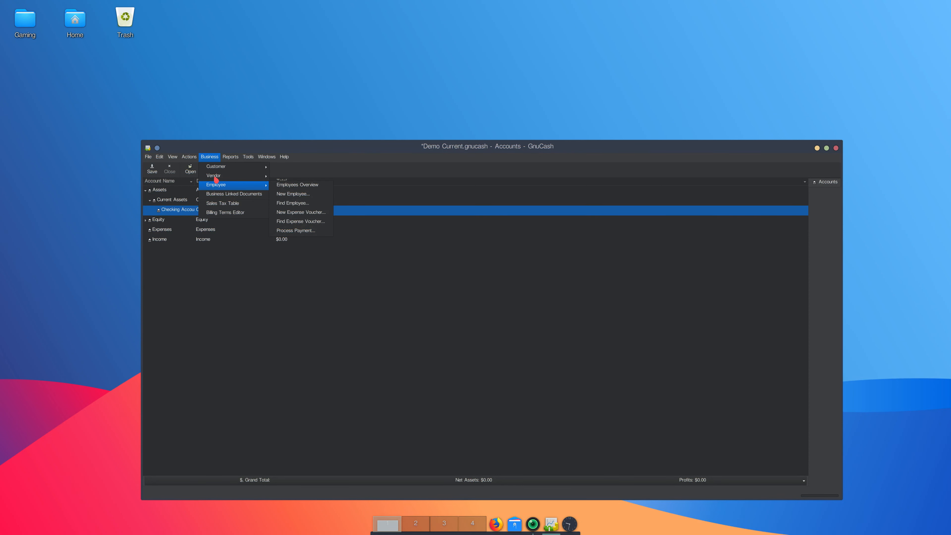
{"action": "mouse_move", "coordinate": [223, 187]}
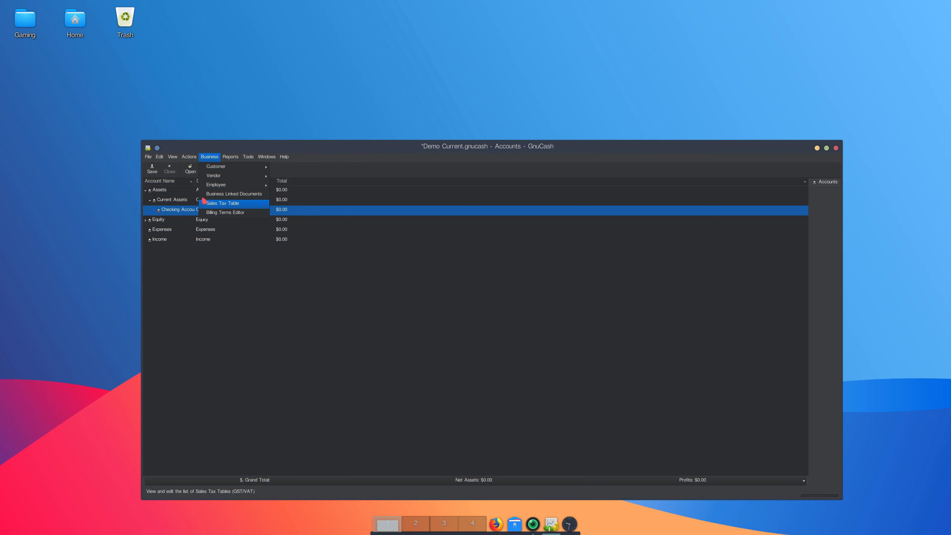
{"action": "mouse_move", "coordinate": [216, 170]}
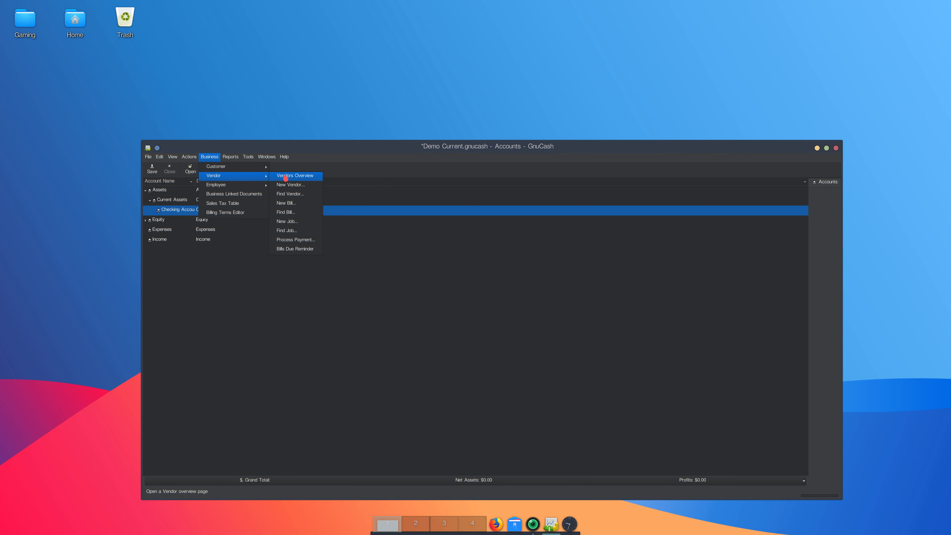
{"action": "left_click", "coordinate": [285, 176]}
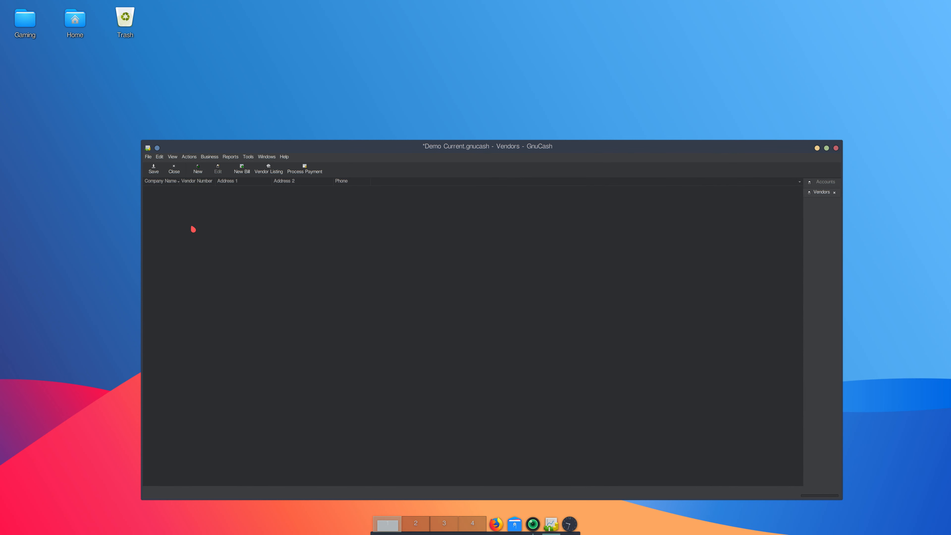
Create a vendor with vendor number 1 and company name Demo Vendor 1.
{"action": "left_click", "coordinate": [204, 169]}
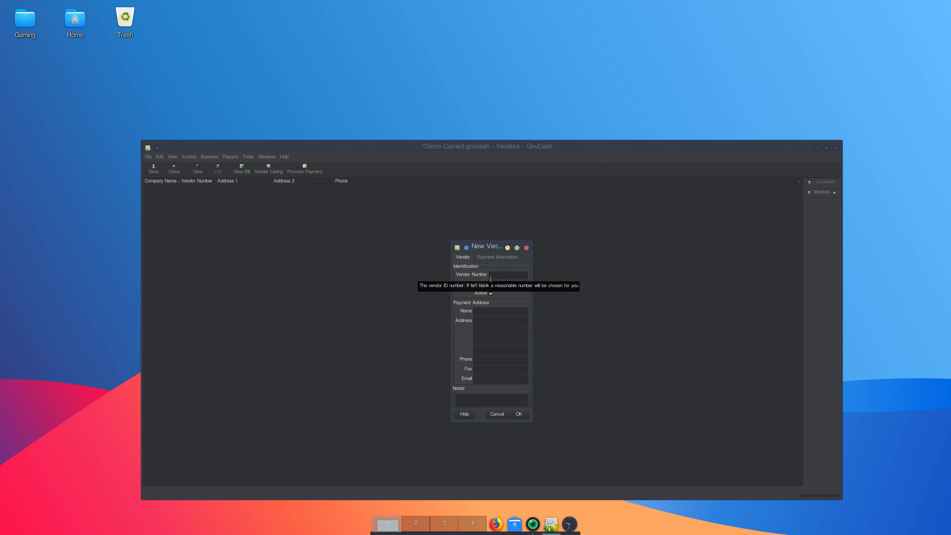
{"action": "type", "text": "1"}
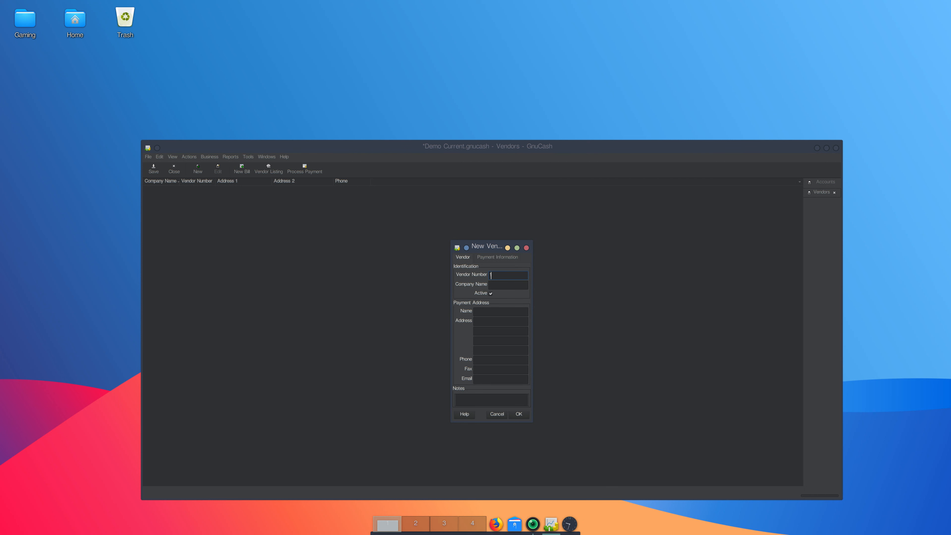
{"action": "left_click", "coordinate": [495, 285]}
{"action": "type", "text": "Demo Vendor 1"}
{"action": "left_click", "coordinate": [519, 415]}
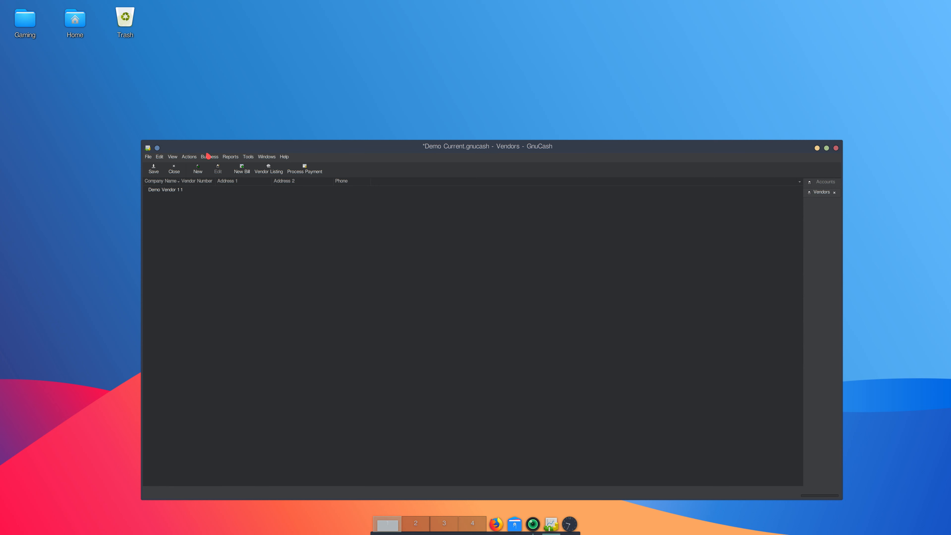
Open the Billing Terms Editor and move its window over the vendor list.
{"action": "left_click", "coordinate": [209, 157]}
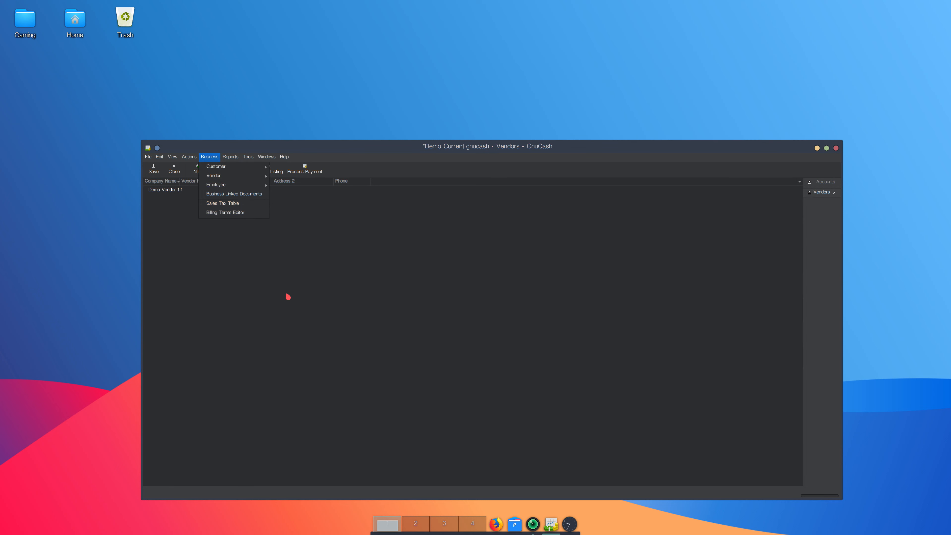
{"action": "left_click", "coordinate": [217, 213]}
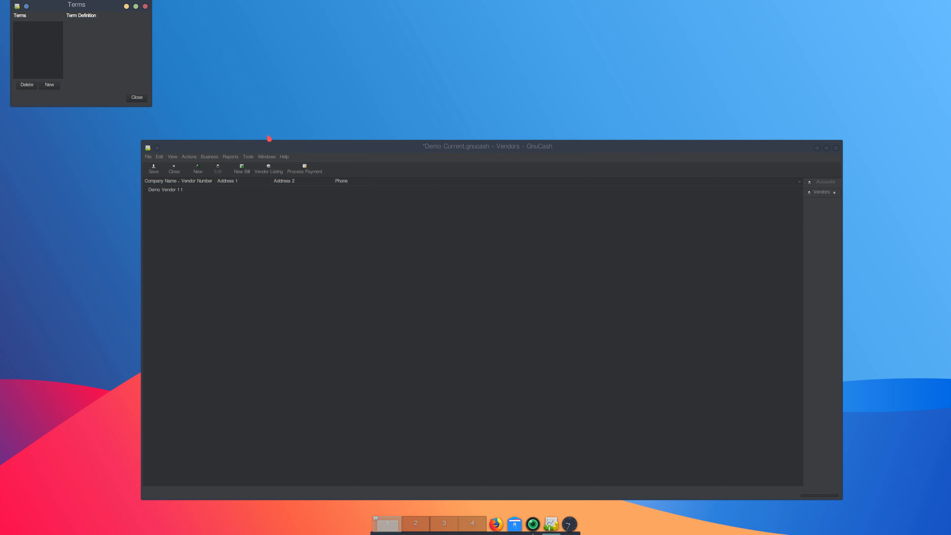
{"action": "mouse_move", "coordinate": [1, 1]}
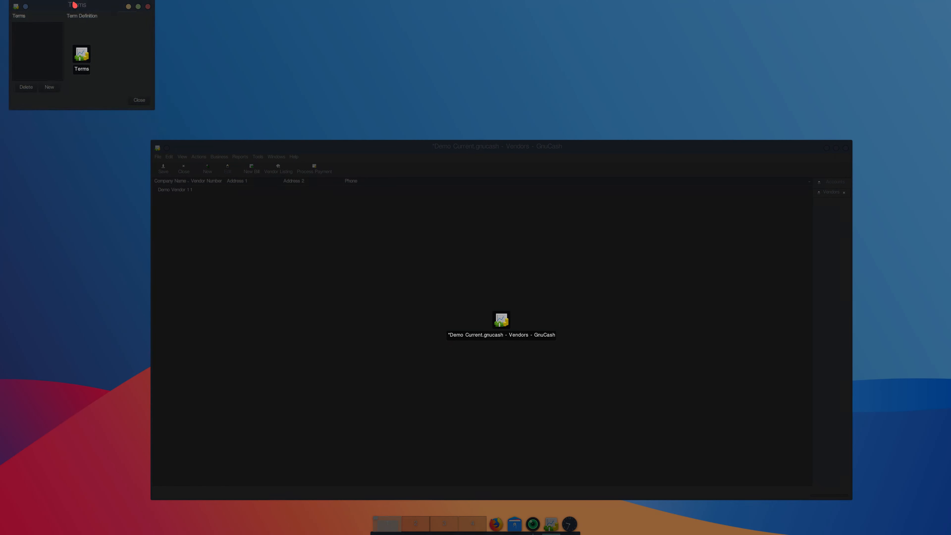
{"action": "left_click", "coordinate": [61, 7]}
{"action": "left_click_drag", "start_coordinate": [62, 7], "coordinate": [306, 280]}
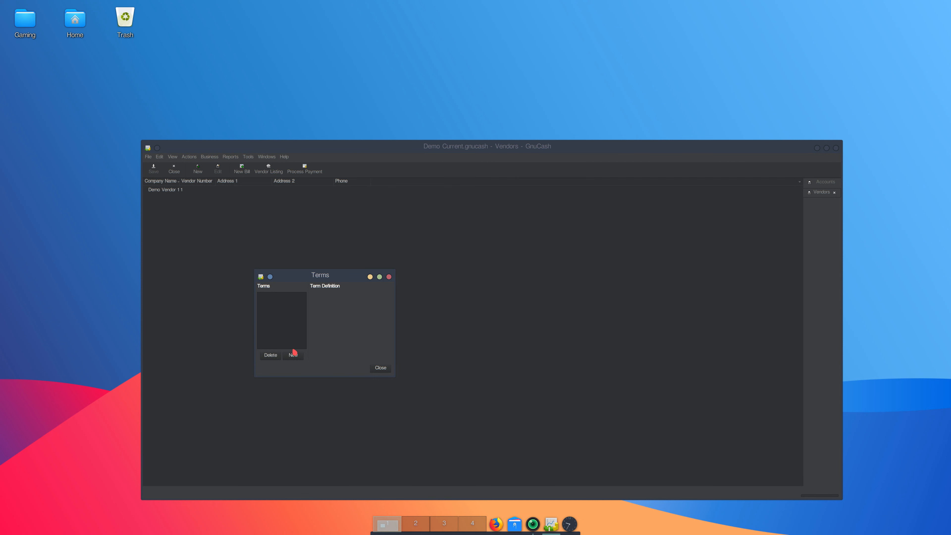
Start a new billing term named Net 30 with the description Due in 30.
{"action": "left_click", "coordinate": [296, 357]}
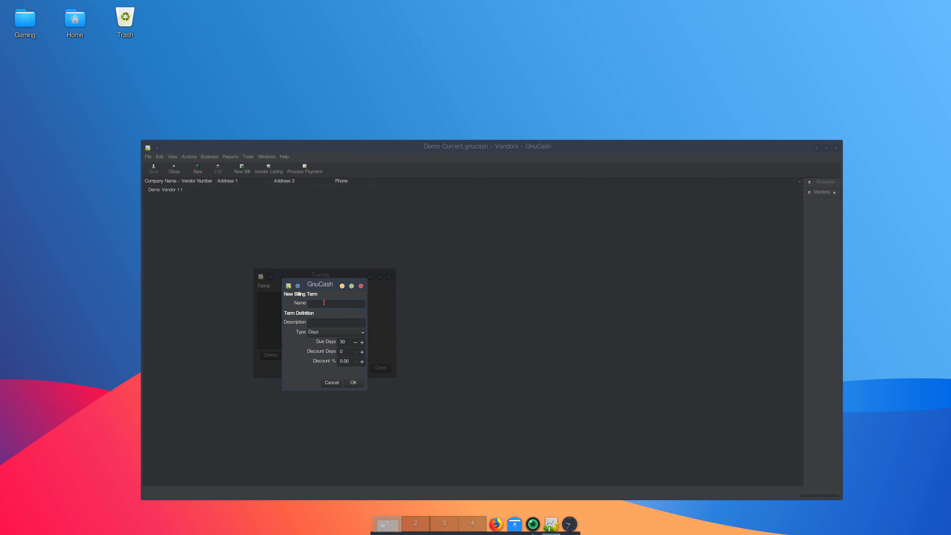
{"action": "type", "text": "Net 39"}
{"action": "key", "text": "BackSpace"}
{"action": "type", "text": "0"}
{"action": "key", "text": "Tab"}
{"action": "type", "text": "Due"}
{"action": "key", "text": "BackSpace"}
{"action": "type", "text": "ue in 30"}
Try the Proximo type for the billing term and return it to Days.
{"action": "left_click", "coordinate": [325, 333]}
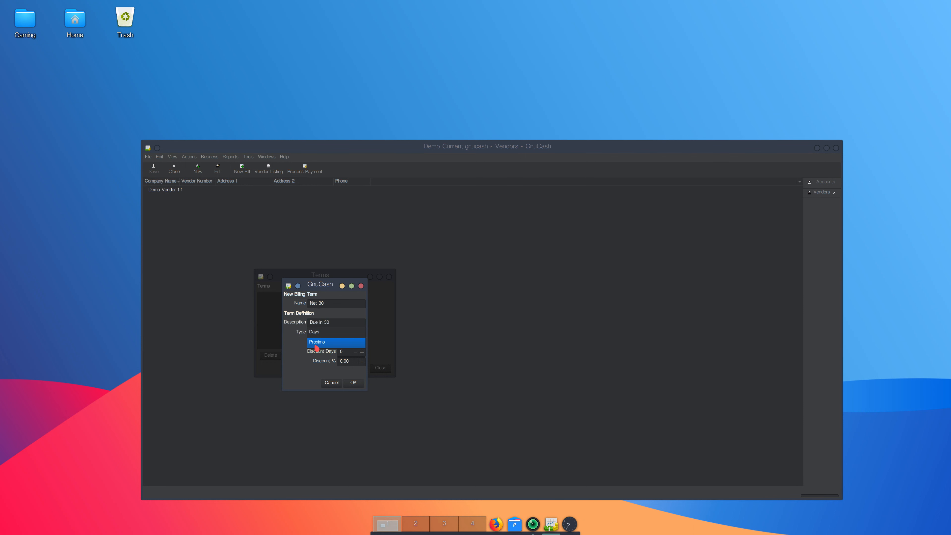
{"action": "left_click", "coordinate": [316, 342]}
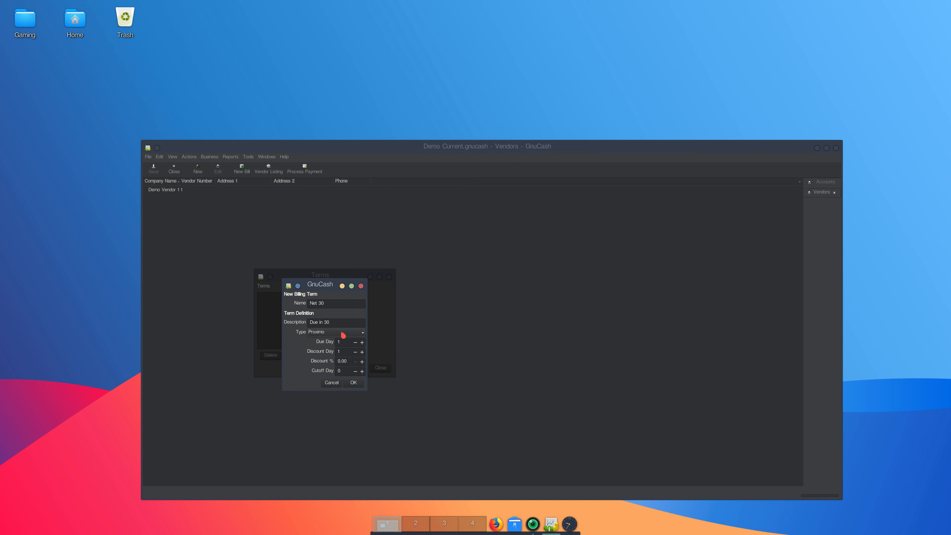
{"action": "left_click", "coordinate": [333, 335]}
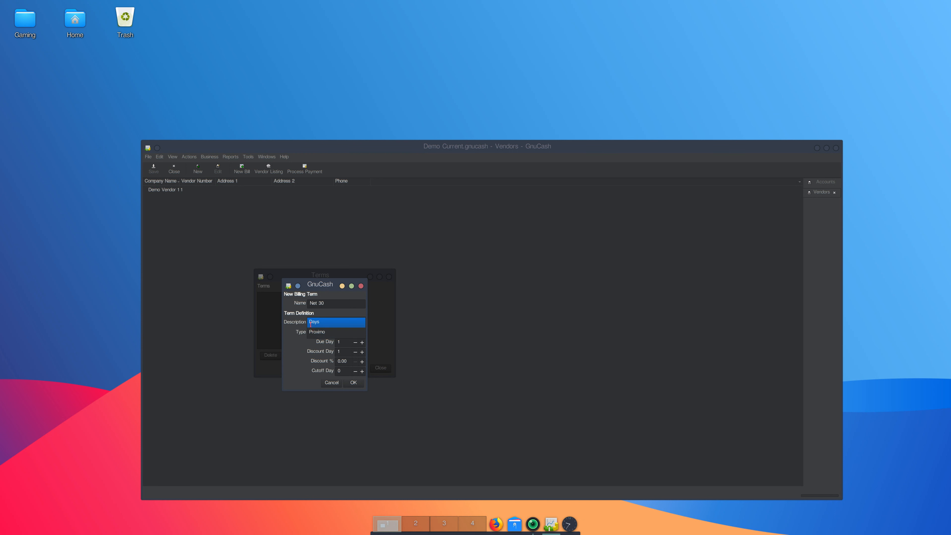
{"action": "left_click", "coordinate": [311, 324]}
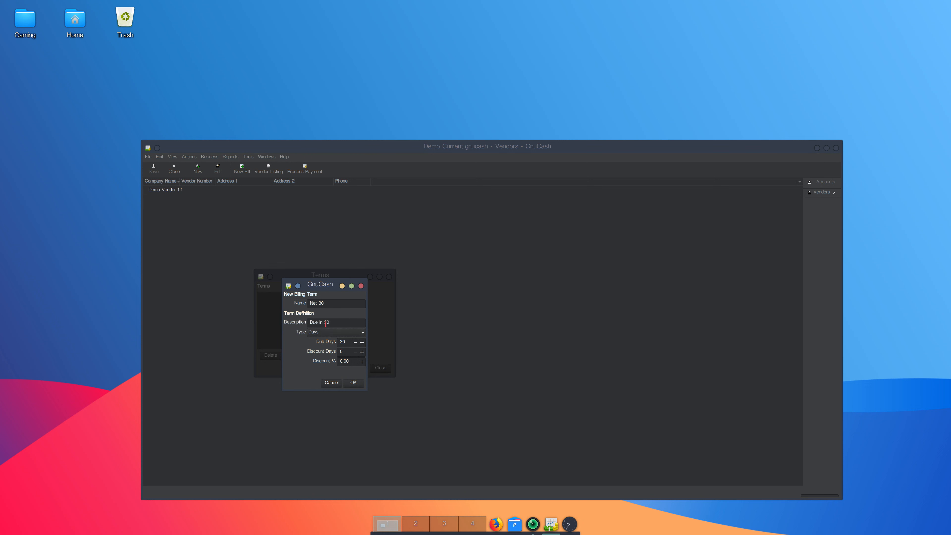
Save the Net 30 billing term and close the Terms window.
{"action": "left_click", "coordinate": [356, 383]}
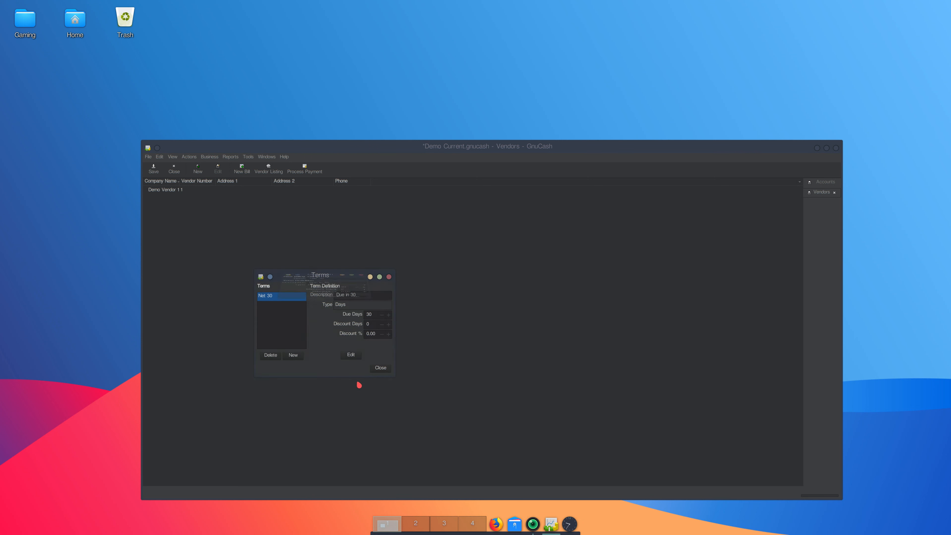
{"action": "left_click", "coordinate": [381, 367]}
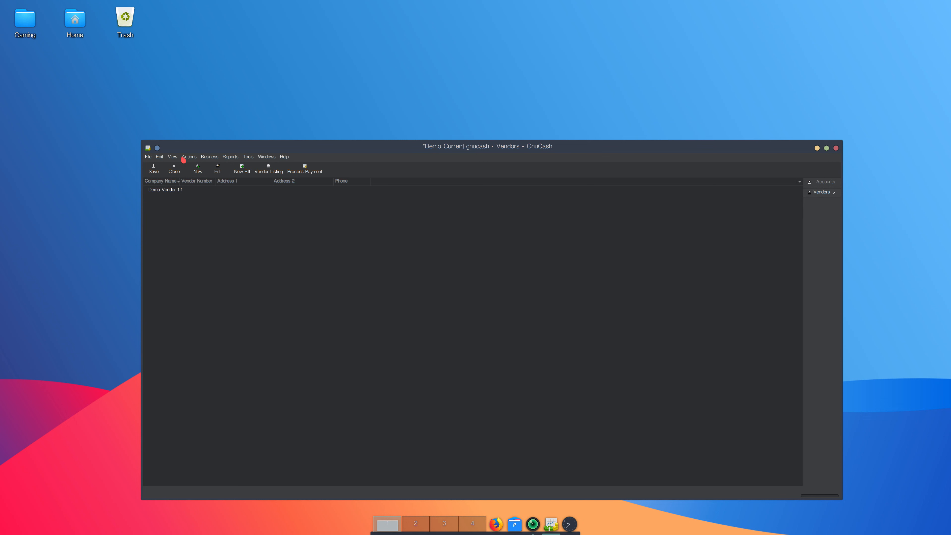
{"action": "left_click", "coordinate": [234, 160]}
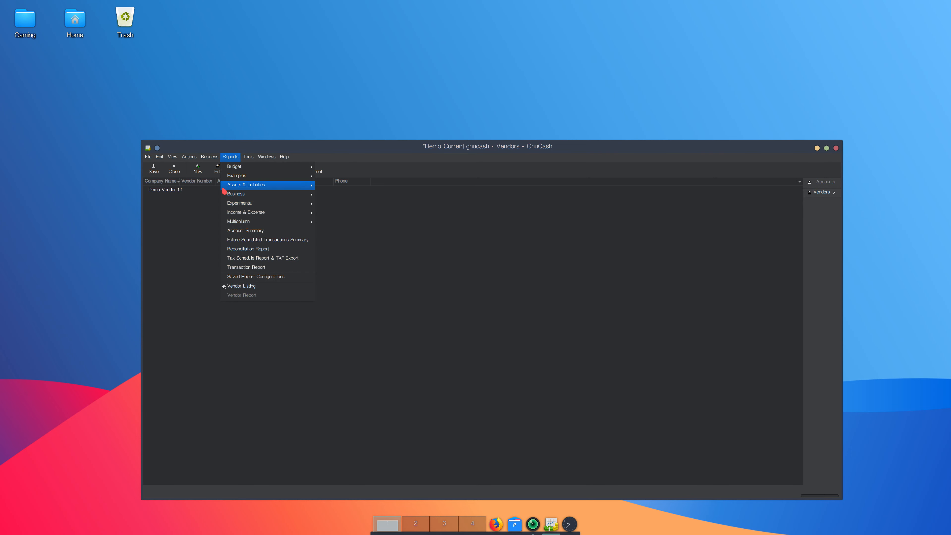
{"action": "mouse_move", "coordinate": [188, 160]}
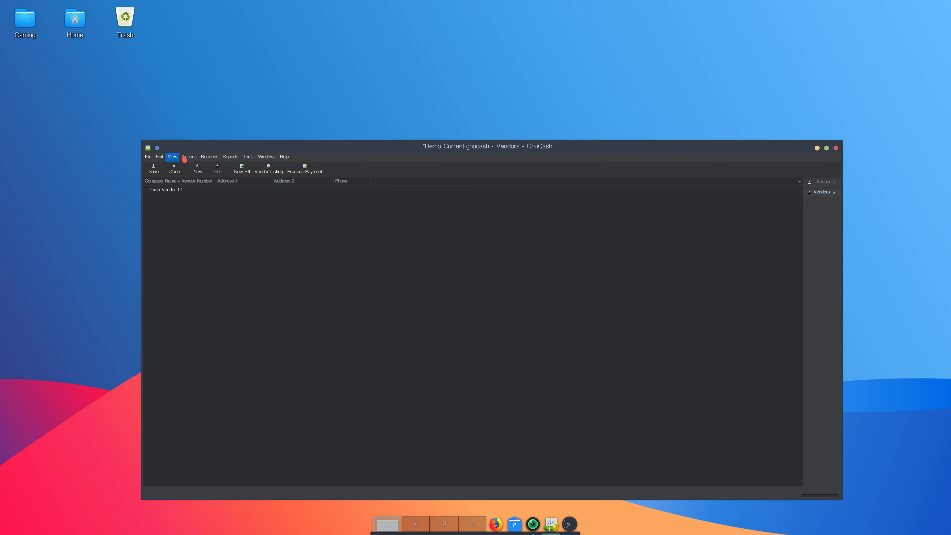
{"action": "left_click", "coordinate": [160, 248]}
Start a new account in the account list, named Accounts Payable with the account code 2000.
{"action": "left_click", "coordinate": [835, 184]}
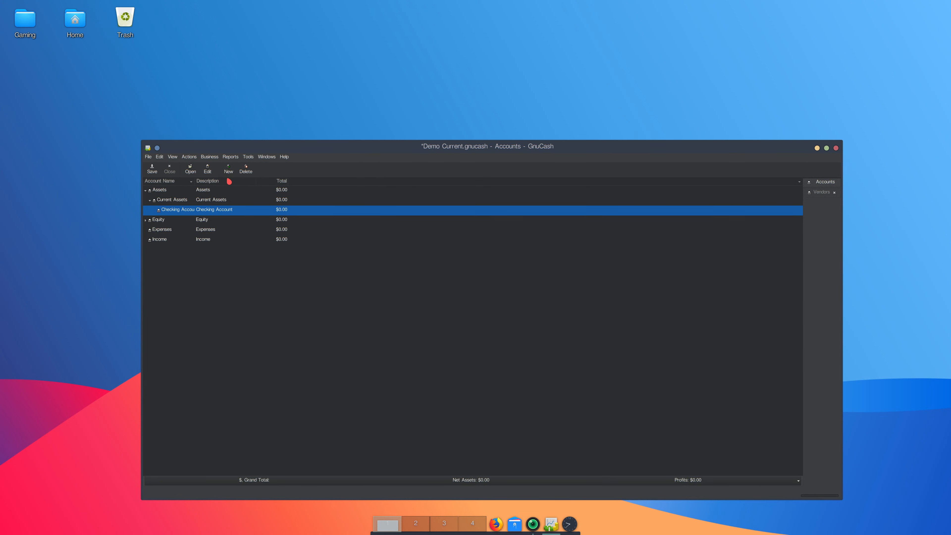
{"action": "left_click", "coordinate": [228, 175]}
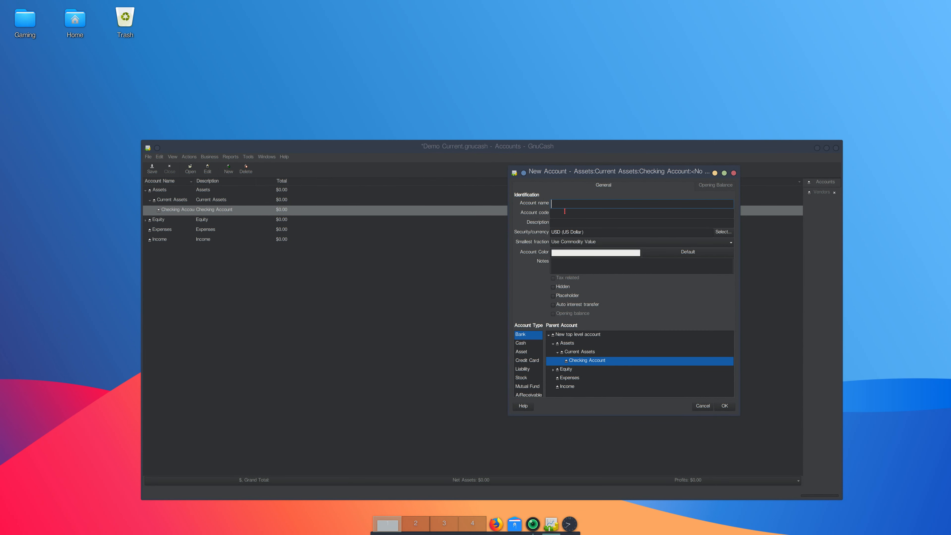
{"action": "type", "text": "Accounts Payable"}
{"action": "left_click", "coordinate": [564, 211]}
{"action": "type", "text": "2000"}
Set the account type to Liability, place it as a new top level account and create it.
{"action": "left_click", "coordinate": [520, 371]}
{"action": "scroll", "coordinate": [531, 375], "scroll_direction": "down", "scroll_amount": 1}
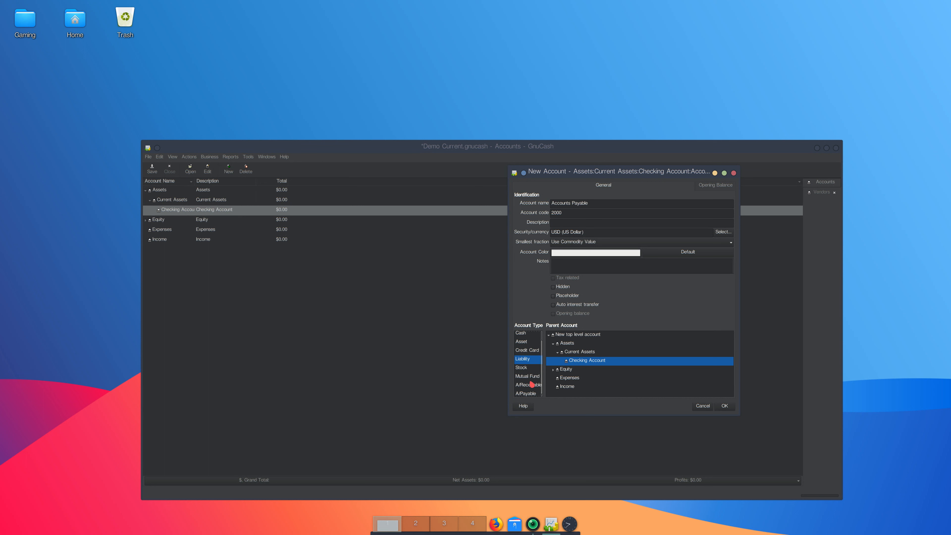
{"action": "left_click", "coordinate": [531, 394]}
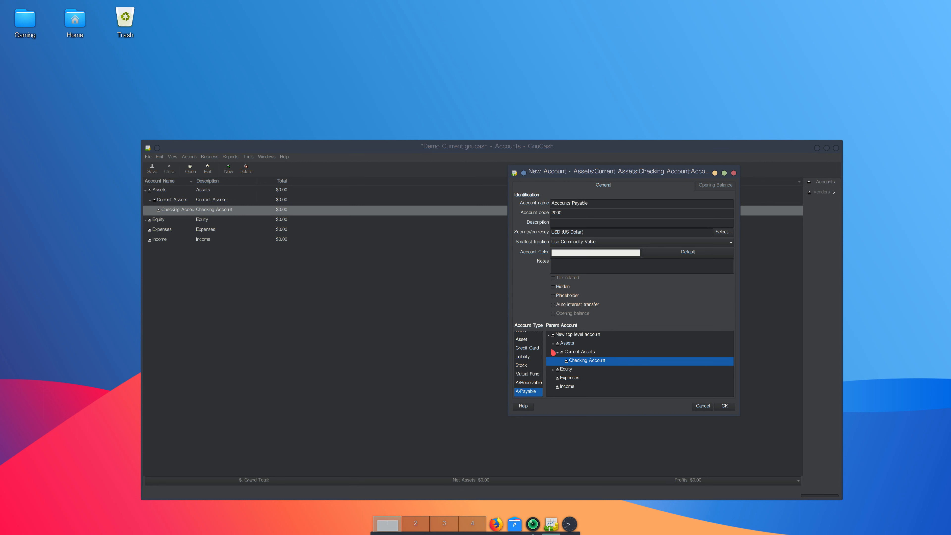
{"action": "left_click", "coordinate": [528, 359]}
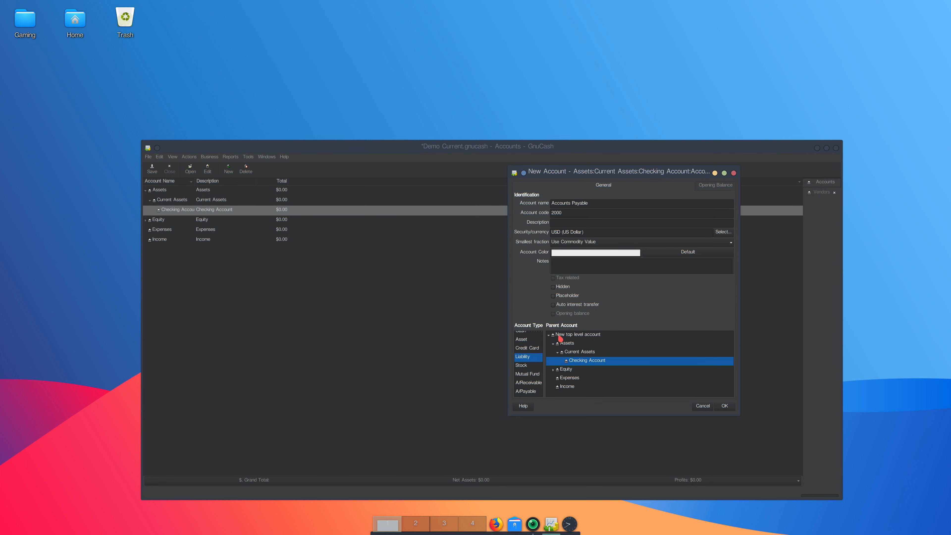
{"action": "left_click", "coordinate": [560, 337]}
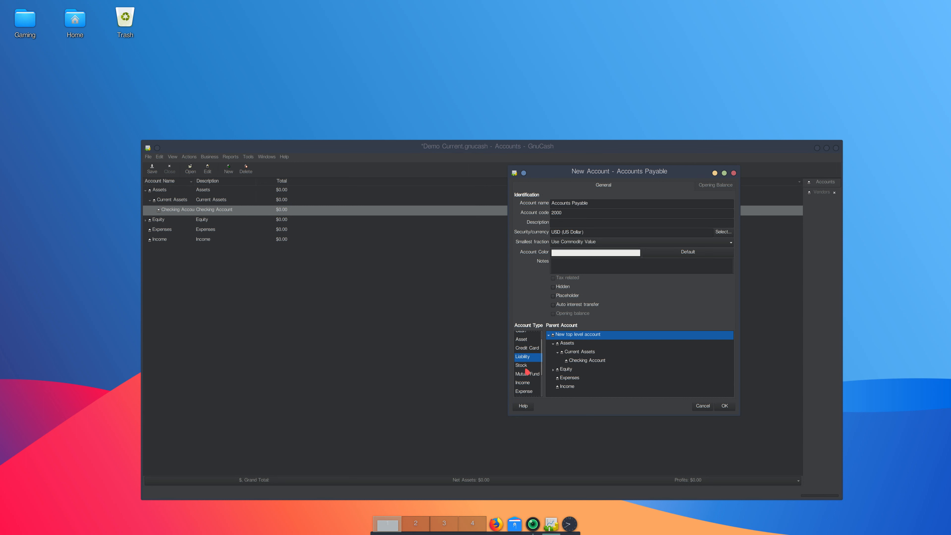
{"action": "left_click", "coordinate": [724, 406]}
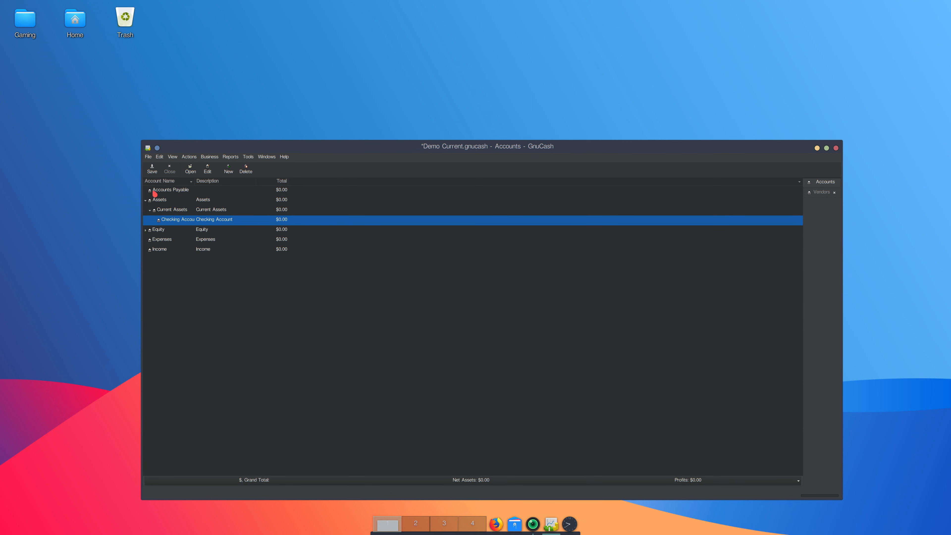
Create a new bill for Demo Vendor 1 with the ID BILL01 and the terms Net 30.
{"action": "left_click", "coordinate": [155, 193]}
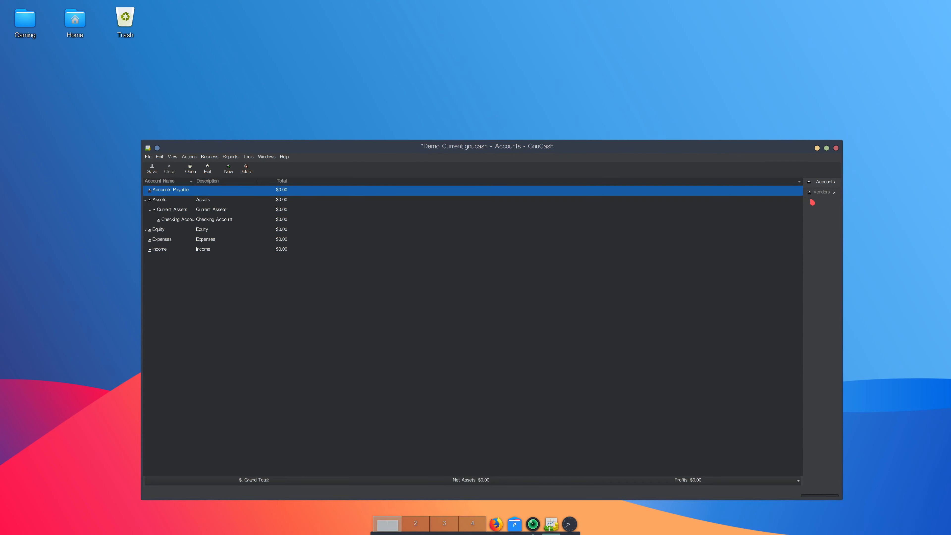
{"action": "left_click", "coordinate": [821, 193]}
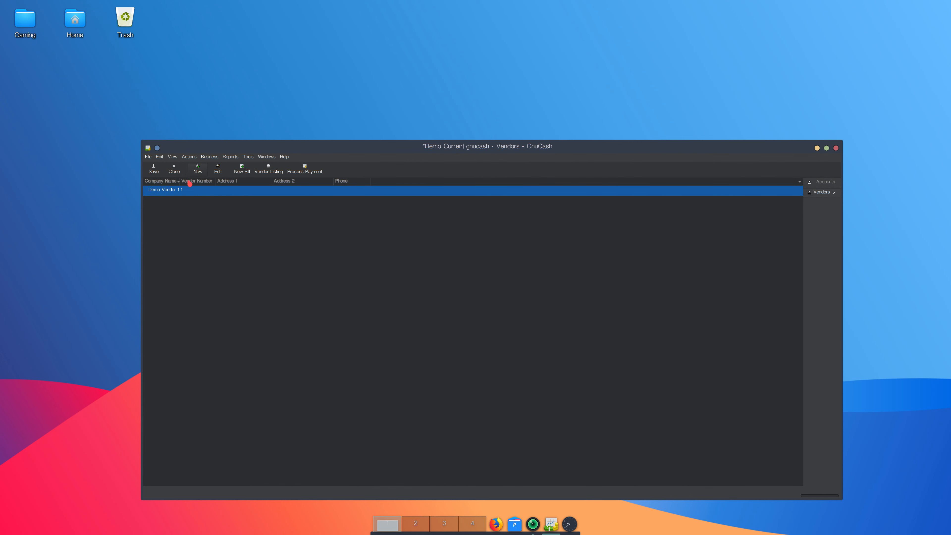
{"action": "right_click", "coordinate": [199, 190]}
{"action": "left_click", "coordinate": [211, 213]}
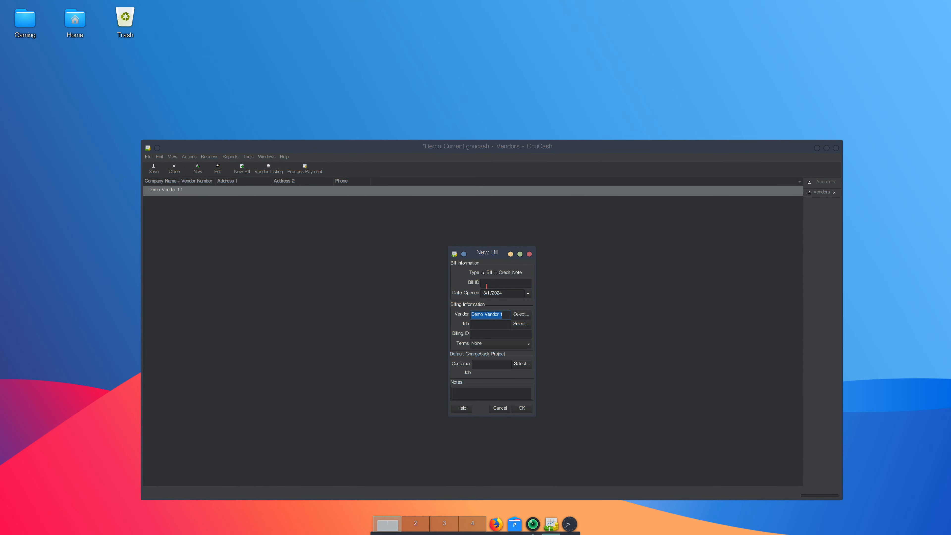
{"action": "left_click", "coordinate": [511, 345]}
{"action": "left_click", "coordinate": [508, 354]}
{"action": "type", "text": "BILL"}
{"action": "left_click", "coordinate": [528, 411]}
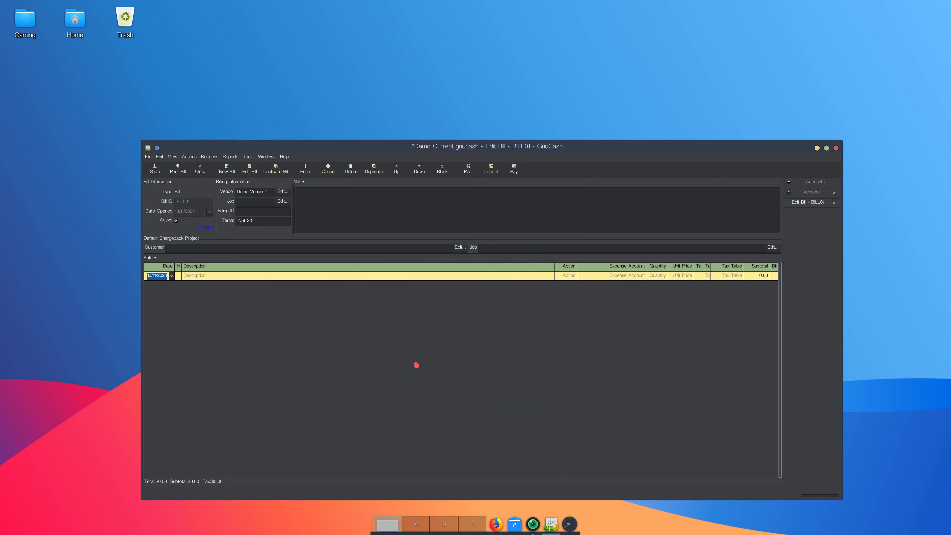
Fill in a bill entry described as Utility Bill with action Project and expense account Expenses, and save the file.
{"action": "left_click", "coordinate": [234, 276]}
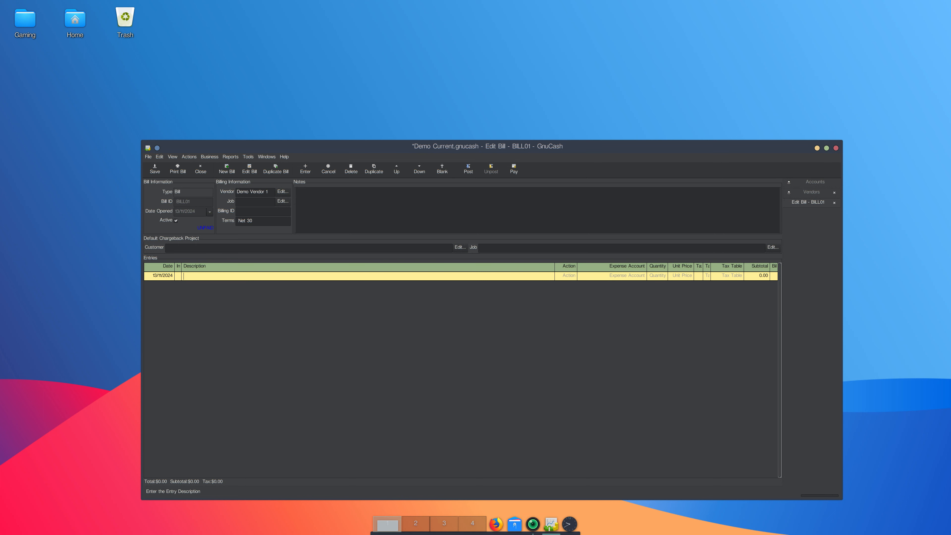
{"action": "type", "text": "Utility Bill"}
{"action": "key", "text": "Tab"}
{"action": "type", "text": "P"}
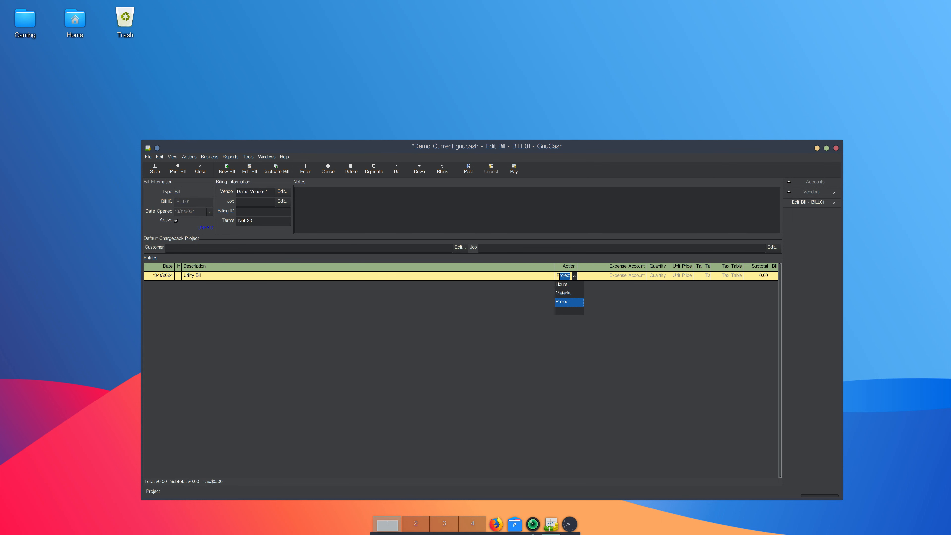
{"action": "left_click", "coordinate": [563, 304]}
{"action": "left_click", "coordinate": [589, 277]}
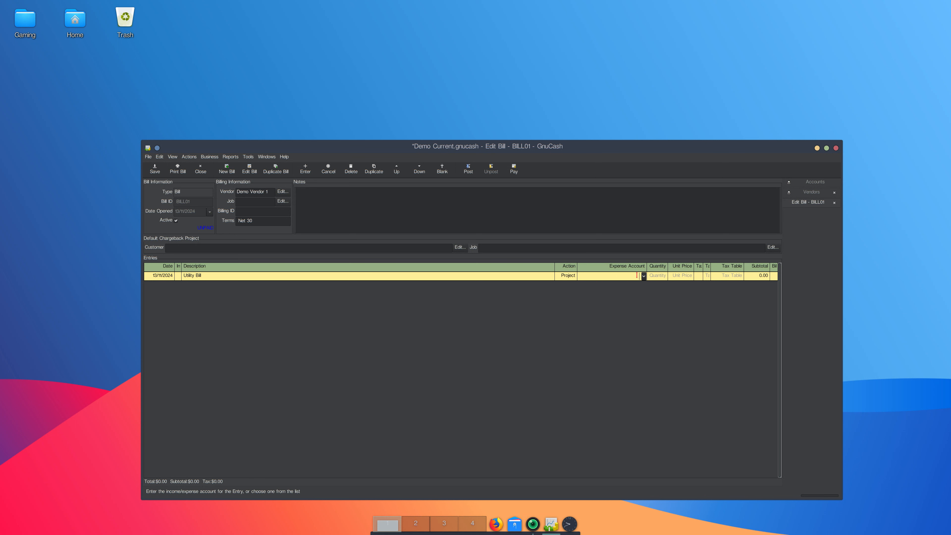
{"action": "left_click", "coordinate": [644, 276]}
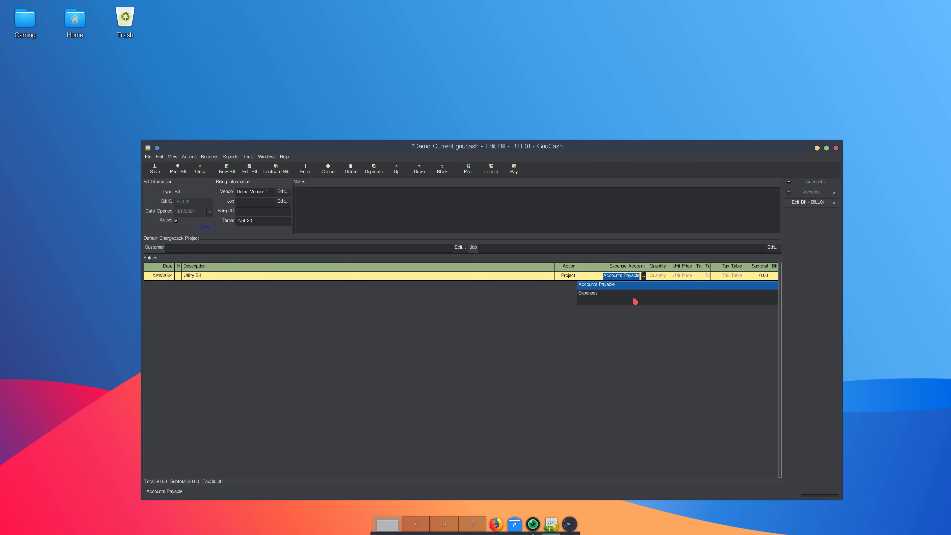
{"action": "left_click", "coordinate": [612, 295]}
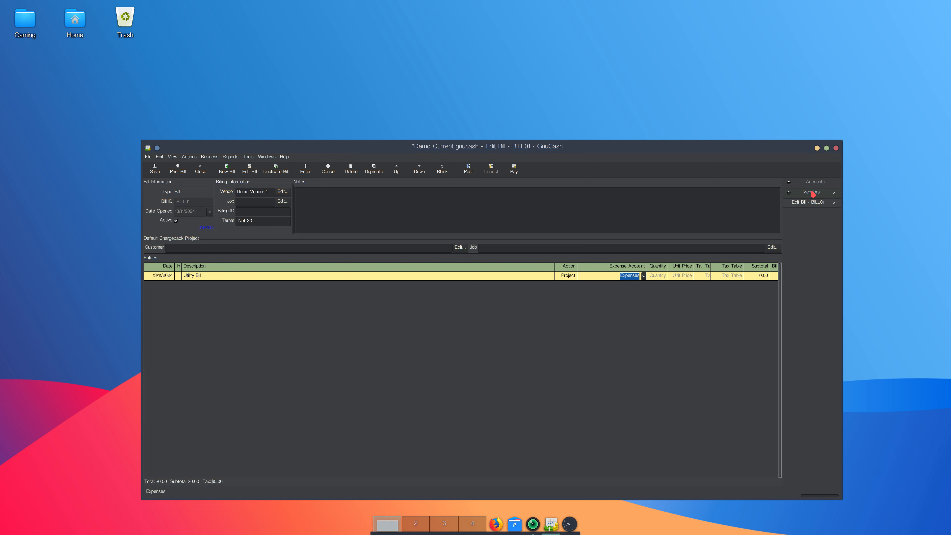
{"action": "key", "text": "ctrl+s"}
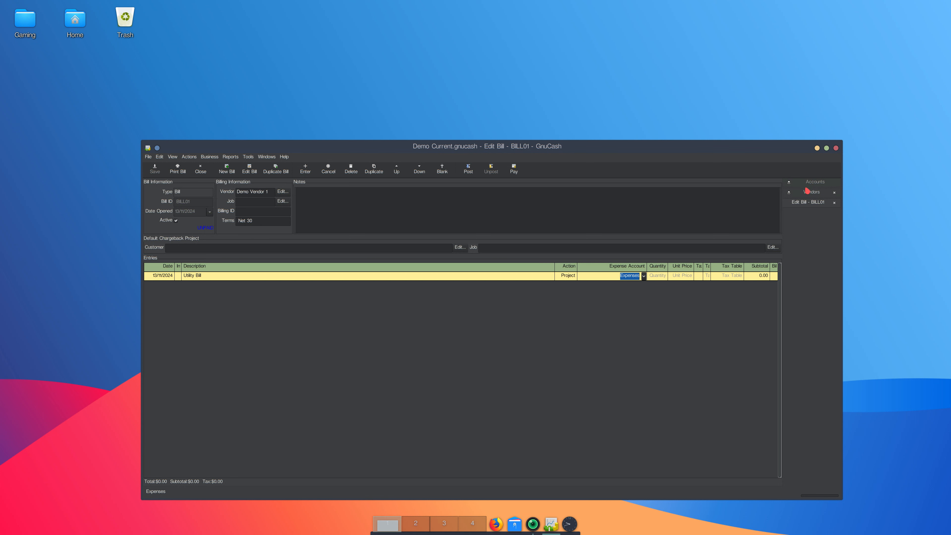
{"action": "left_click", "coordinate": [809, 182]}
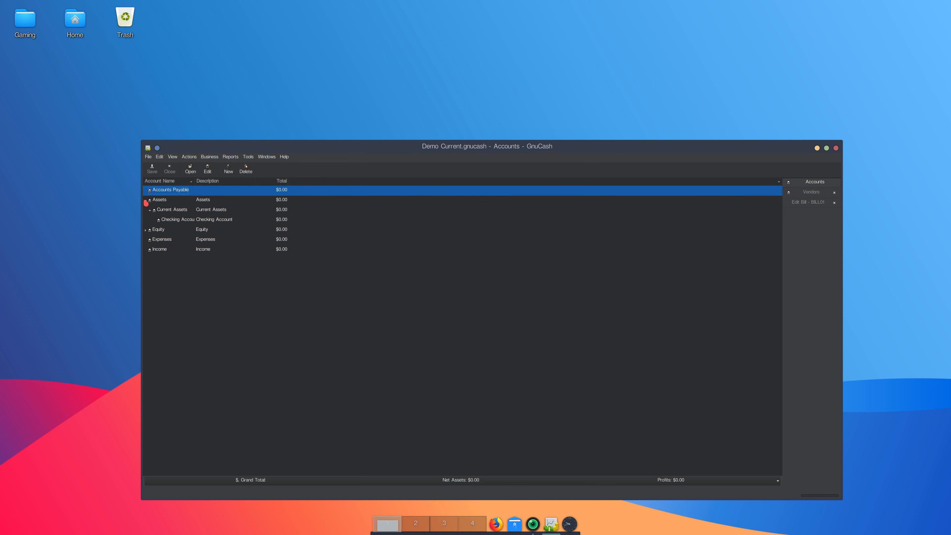
{"action": "left_click", "coordinate": [160, 249]}
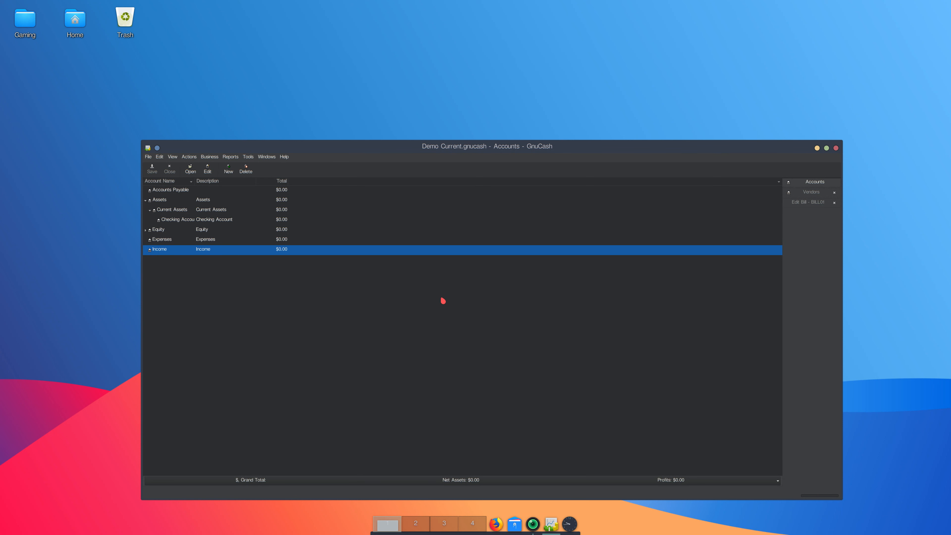
Complete the Utility Bill entry on BILL01 with quantity 1 and unit price 100, and save the file.
{"action": "left_click", "coordinate": [808, 202]}
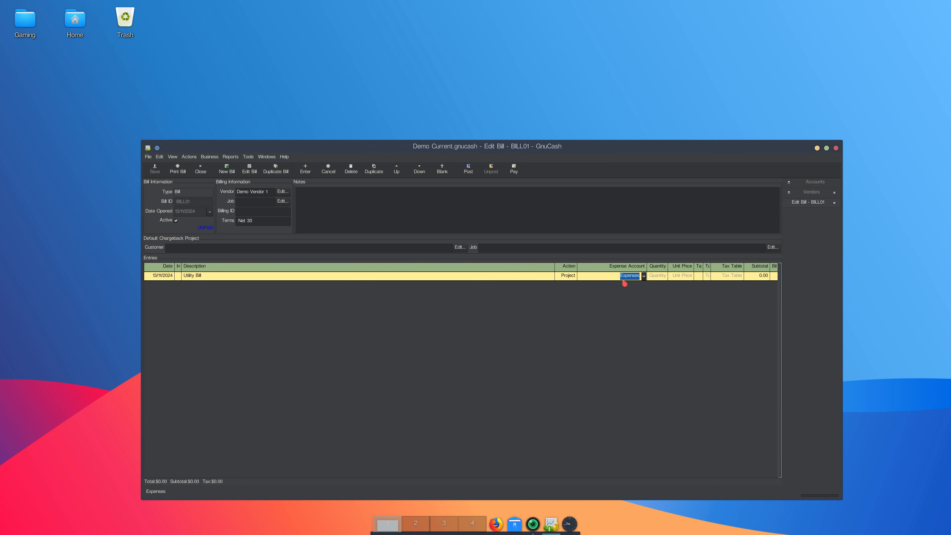
{"action": "left_click", "coordinate": [657, 275]}
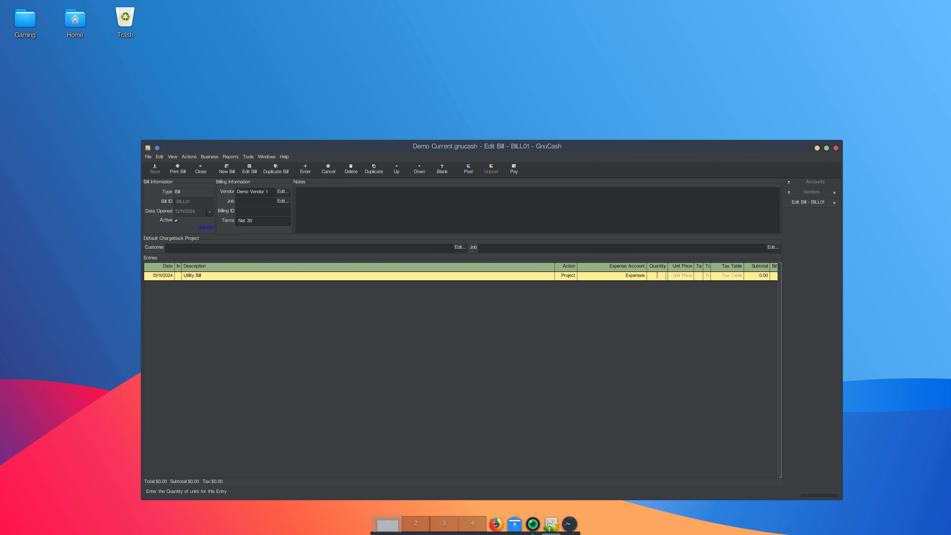
{"action": "type", "text": "1"}
{"action": "key", "text": "Tab"}
{"action": "type", "text": "10"}
{"action": "key", "text": "Return"}
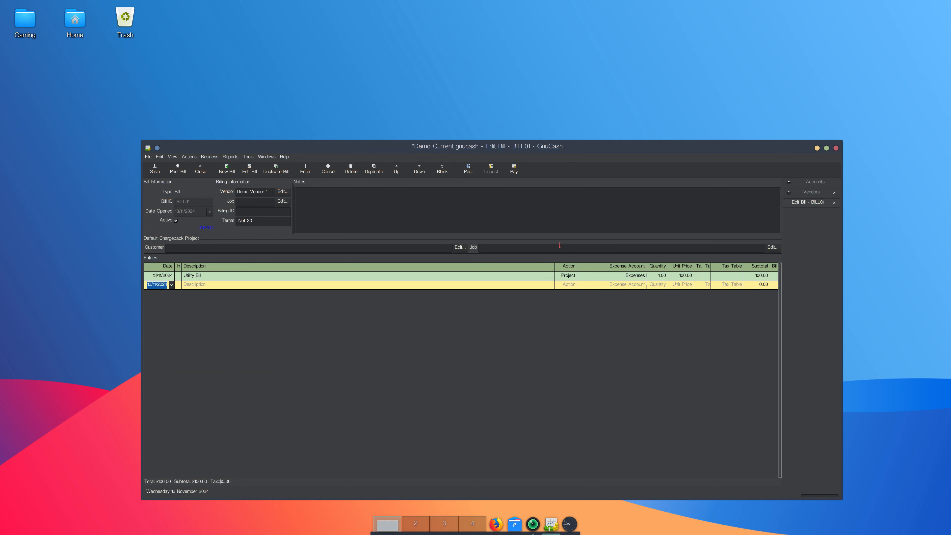
{"action": "left_click", "coordinate": [154, 168]}
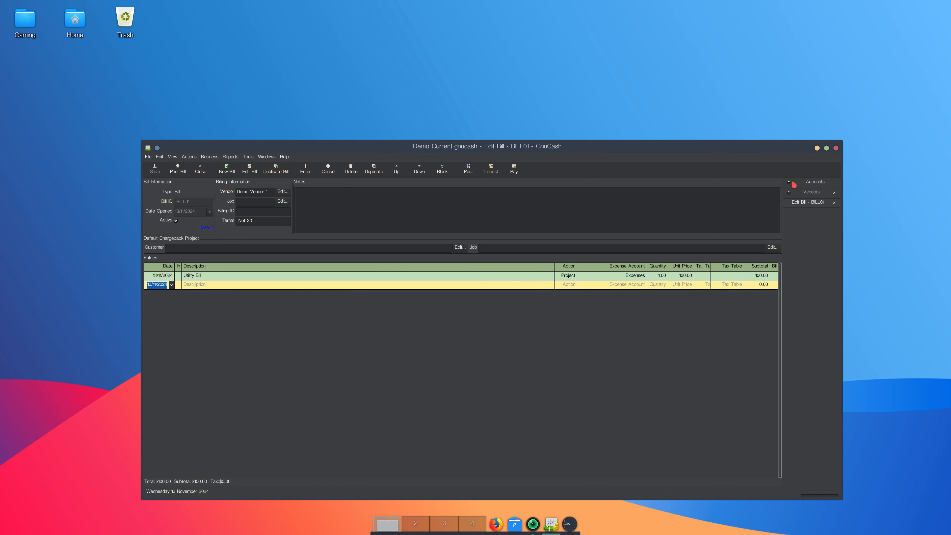
Start a new expense account named Utilities - Electric under the Expenses account.
{"action": "left_click", "coordinate": [806, 184]}
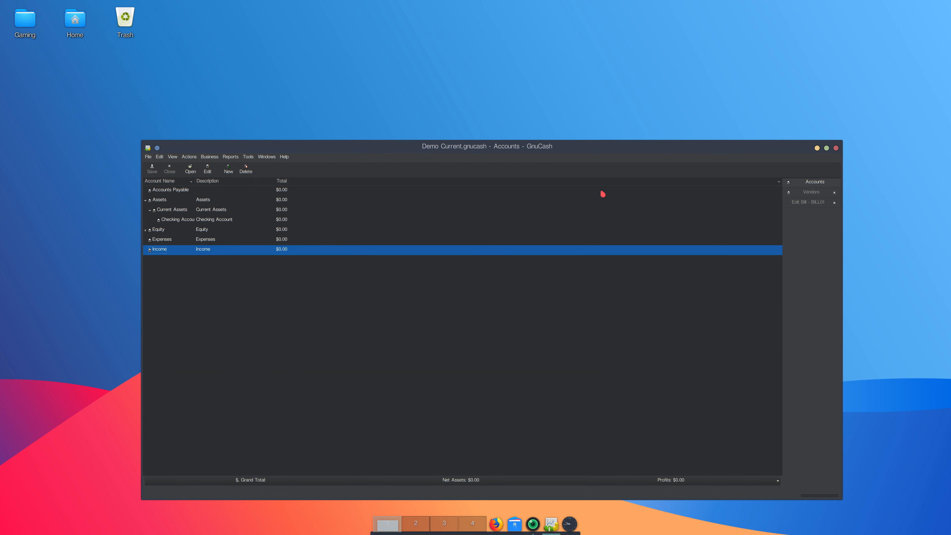
{"action": "left_click", "coordinate": [170, 242]}
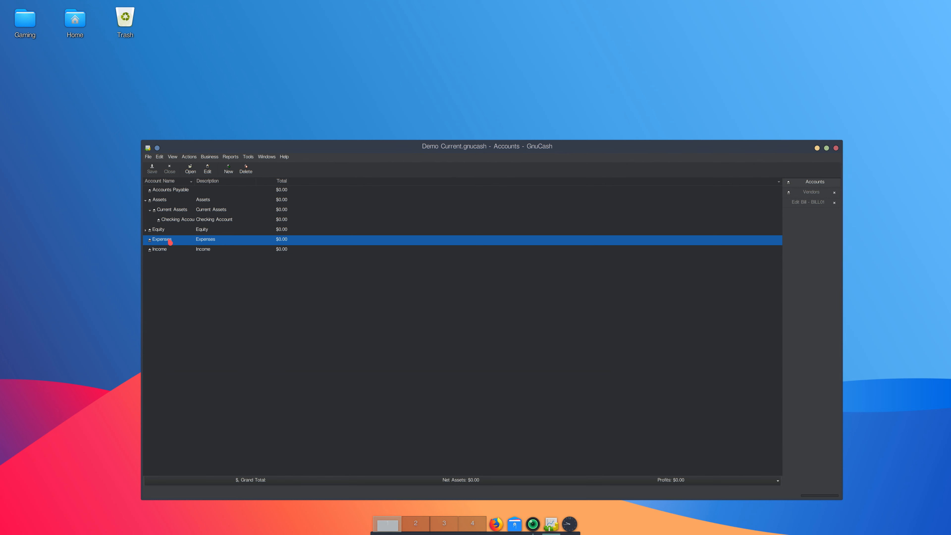
{"action": "right_click", "coordinate": [171, 242]}
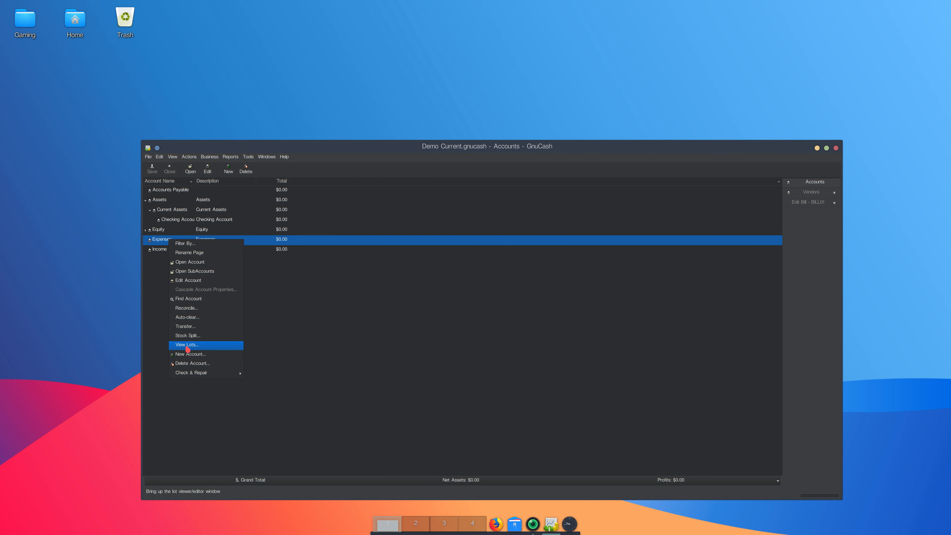
{"action": "left_click", "coordinate": [190, 354]}
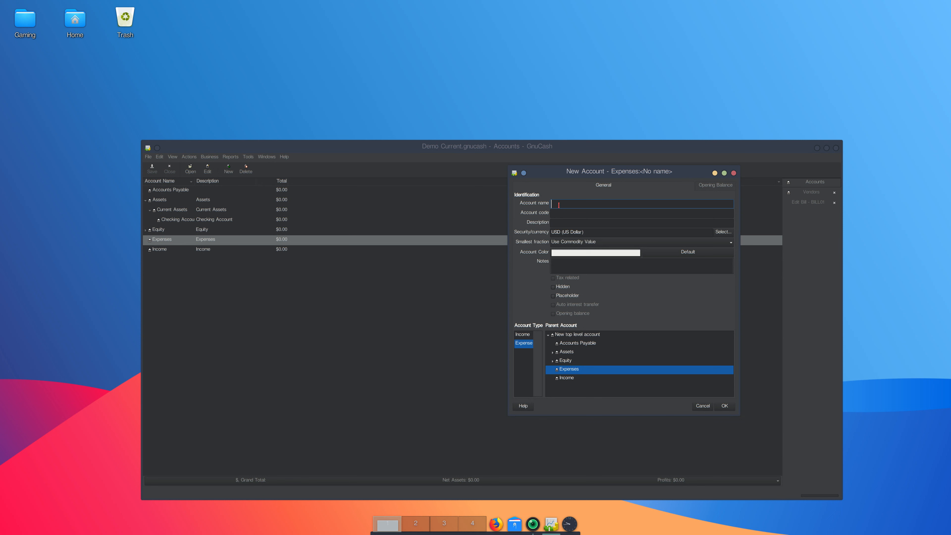
{"action": "type", "text": "Utilitieis"}
{"action": "key", "text": "BackSpace"}
{"action": "key", "text": "BackSpace"}
{"action": "key", "text": "BackSpace"}
{"action": "key", "text": "BackSpace"}
{"action": "key", "text": "BackSpace"}
{"action": "key", "text": "BackSpace"}
{"action": "key", "text": "BackSpace"}
{"action": "key", "text": "BackSpace"}
{"action": "type", "text": "ilitii"}
{"action": "key", "text": "BackSpace"}
{"action": "key", "text": "BackSpace"}
{"action": "key", "text": "BackSpace"}
{"action": "key", "text": "BackSpace"}
{"action": "key", "text": "BackSpace"}
{"action": "type", "text": "ilities - Electric"}
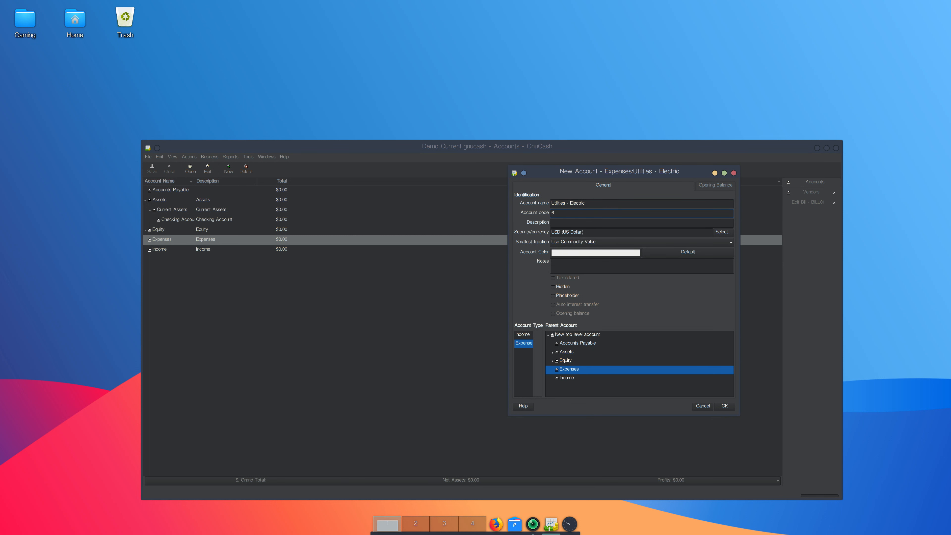
Give the new expense account a code beginning with 6 and create the account.
{"action": "type", "text": "0"}
{"action": "type", "text": "0"}
{"action": "type", "text": "0"}
{"action": "key", "text": "BackSpace"}
{"action": "left_click", "coordinate": [732, 410]}
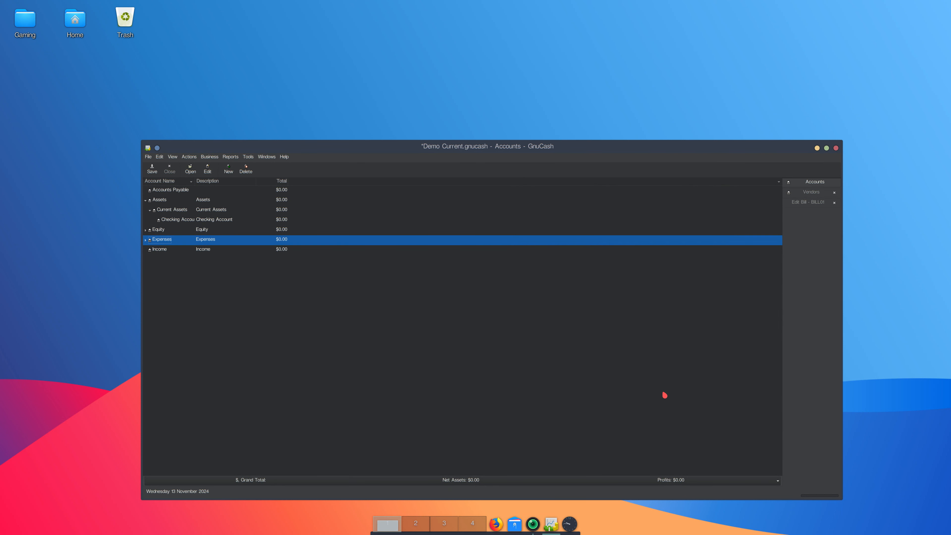
Change the expense account of the Utility Bill entry on BILL01 to Expenses:Utilities - Electric and commit the entry.
{"action": "left_click", "coordinate": [146, 240]}
{"action": "left_click", "coordinate": [810, 204]}
{"action": "left_click", "coordinate": [637, 277]}
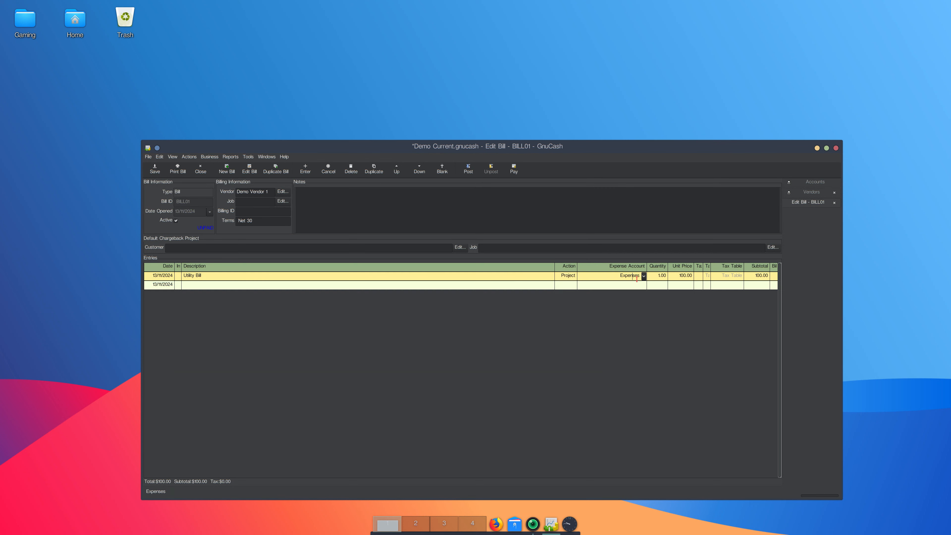
{"action": "left_click", "coordinate": [643, 276]}
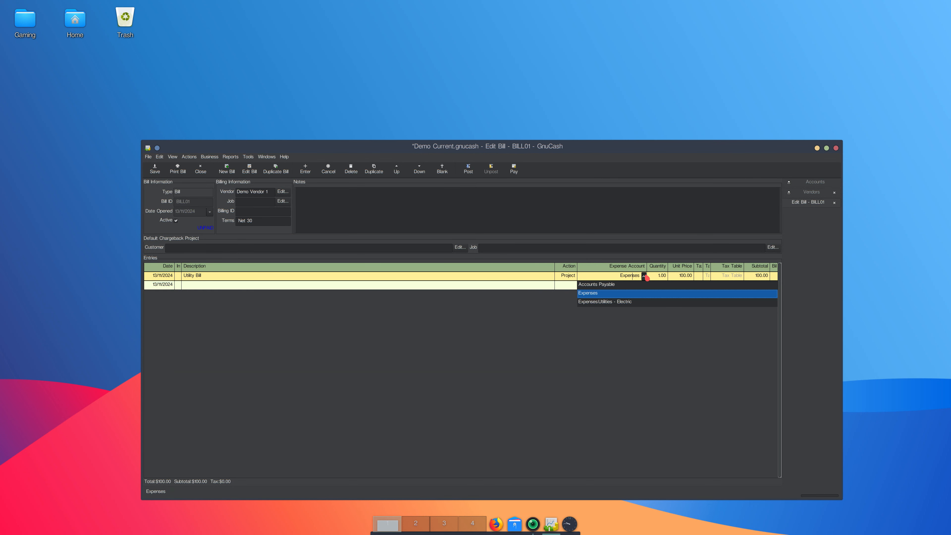
{"action": "left_click", "coordinate": [639, 303]}
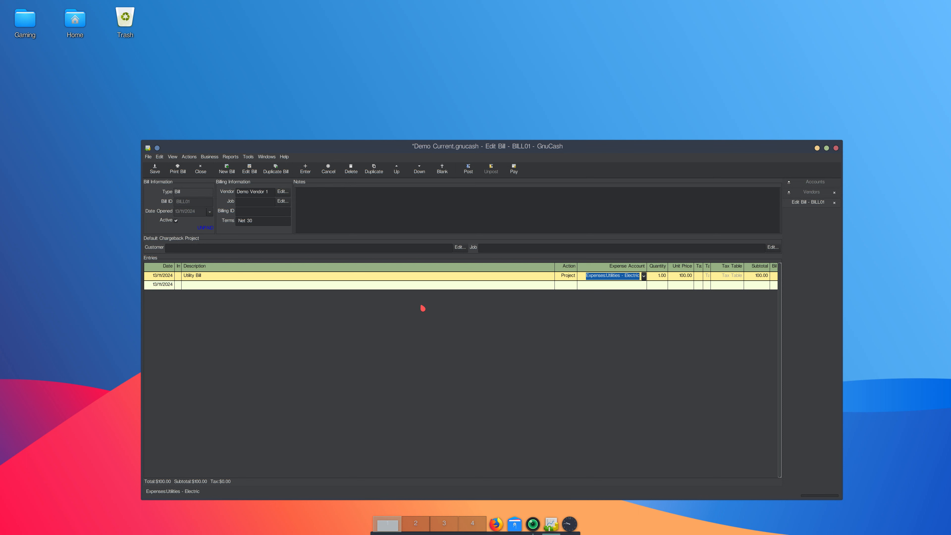
{"action": "left_click", "coordinate": [442, 284]}
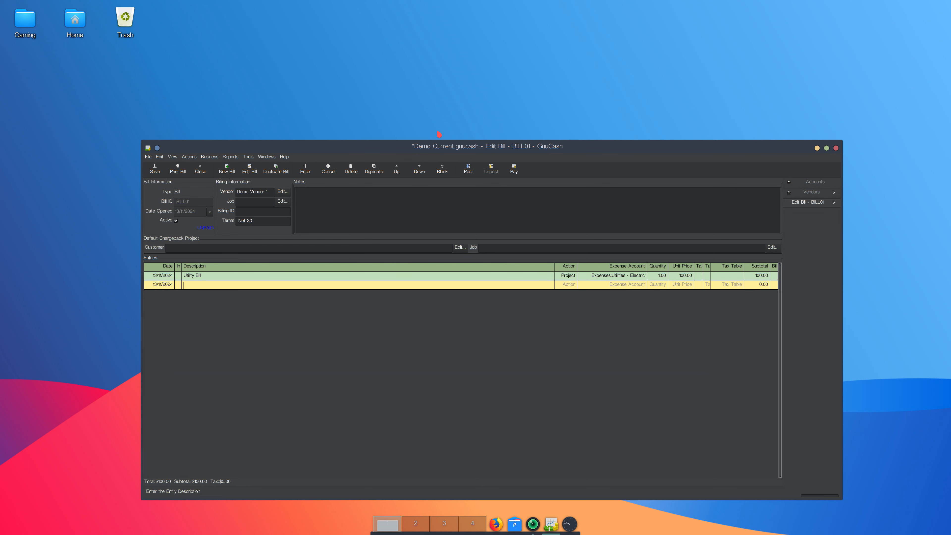
Start a new liability account named Electricity under the Accounts Payable account.
{"action": "left_click", "coordinate": [805, 185]}
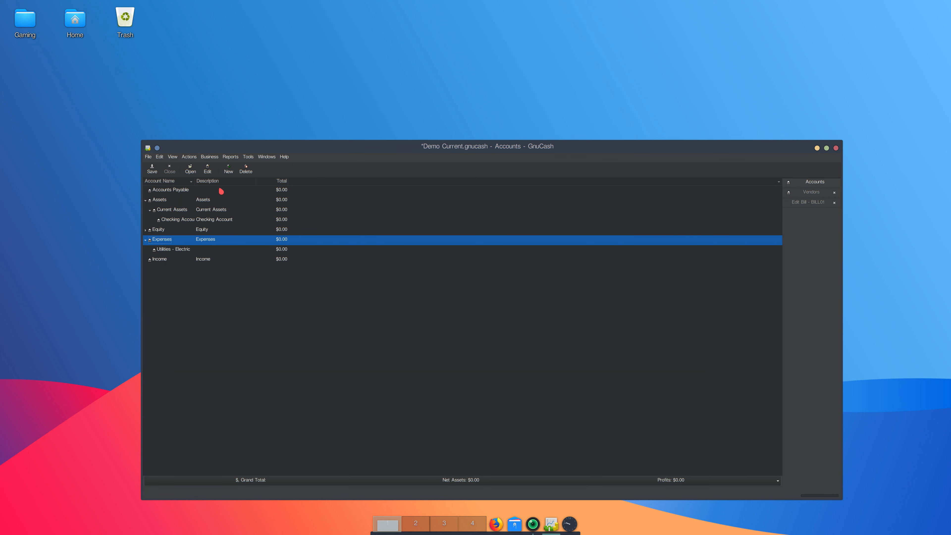
{"action": "left_click", "coordinate": [159, 194]}
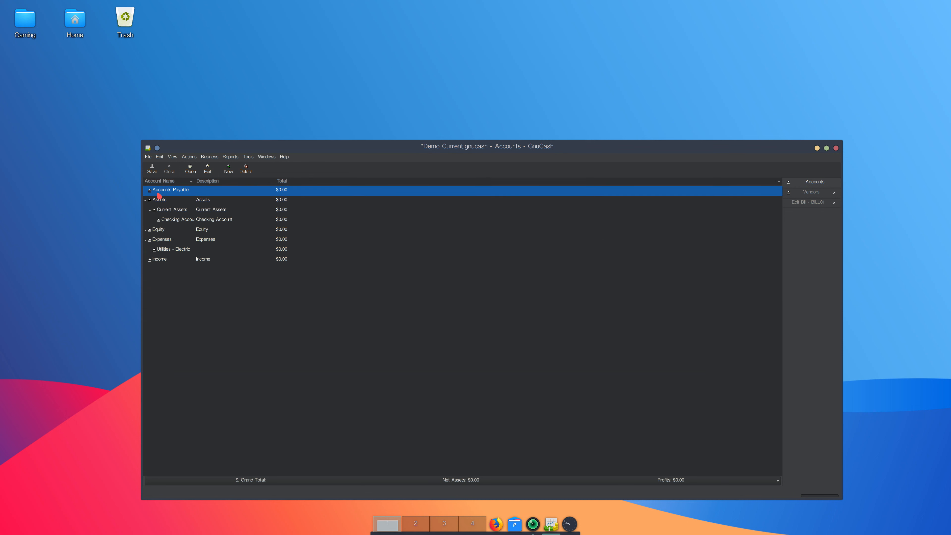
{"action": "right_click", "coordinate": [159, 195]}
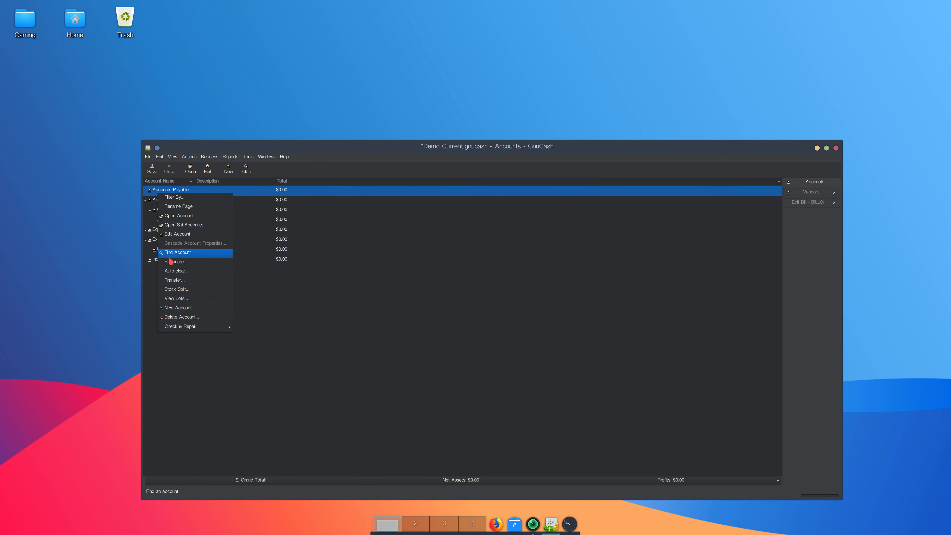
{"action": "left_click", "coordinate": [176, 309]}
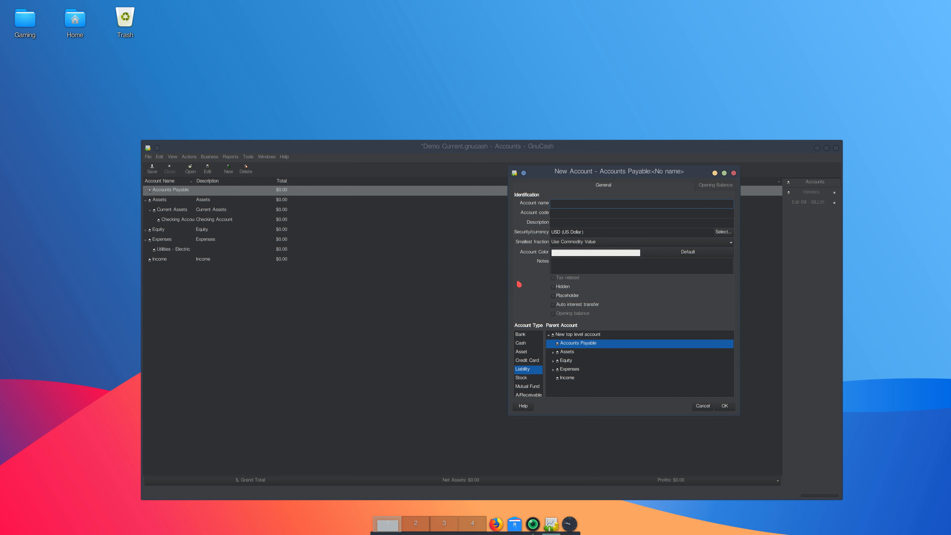
{"action": "type", "text": "Electrict"}
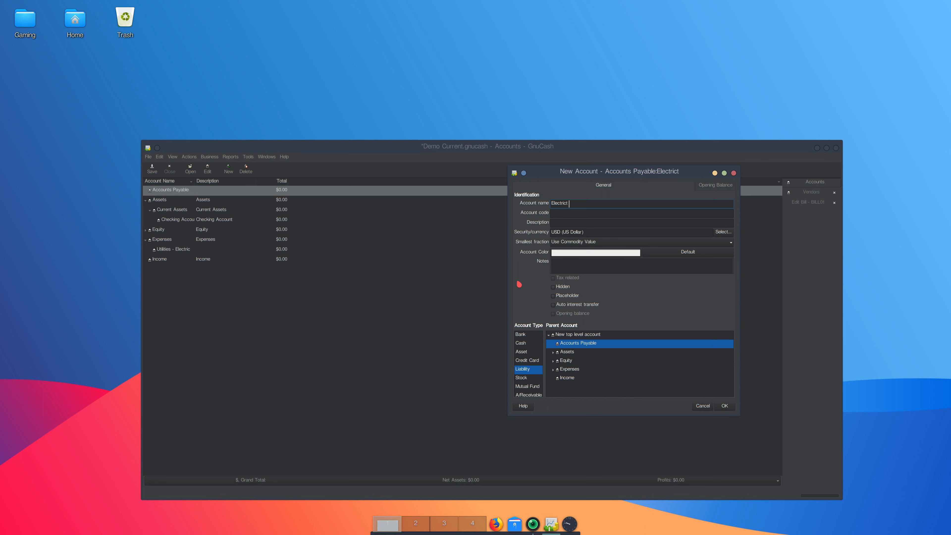
{"action": "key", "text": "BackSpace"}
{"action": "key", "text": "BackSpace"}
{"action": "type", "text": "Compan"}
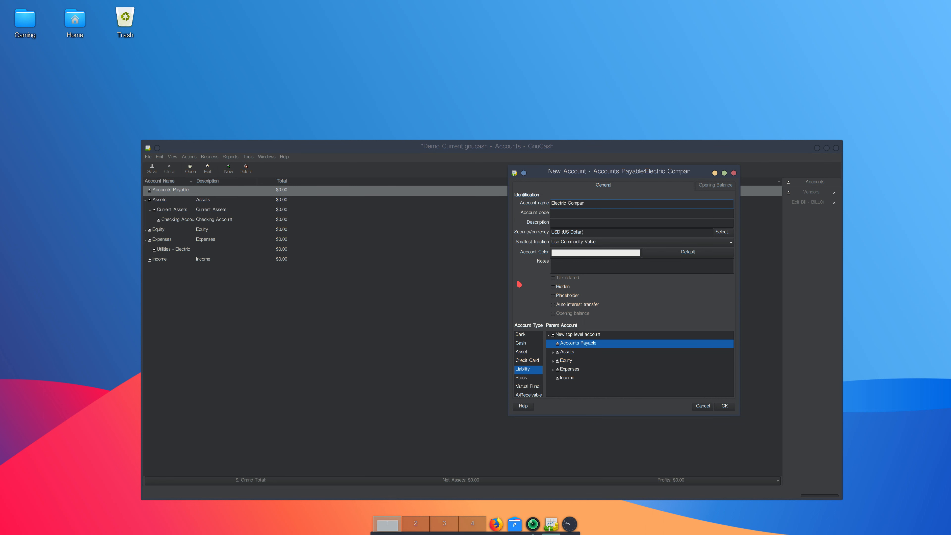
{"action": "key", "text": "BackSpace"}
{"action": "key", "text": "BackSpace"}
{"action": "key", "text": "BackSpace"}
{"action": "key", "text": "BackSpace"}
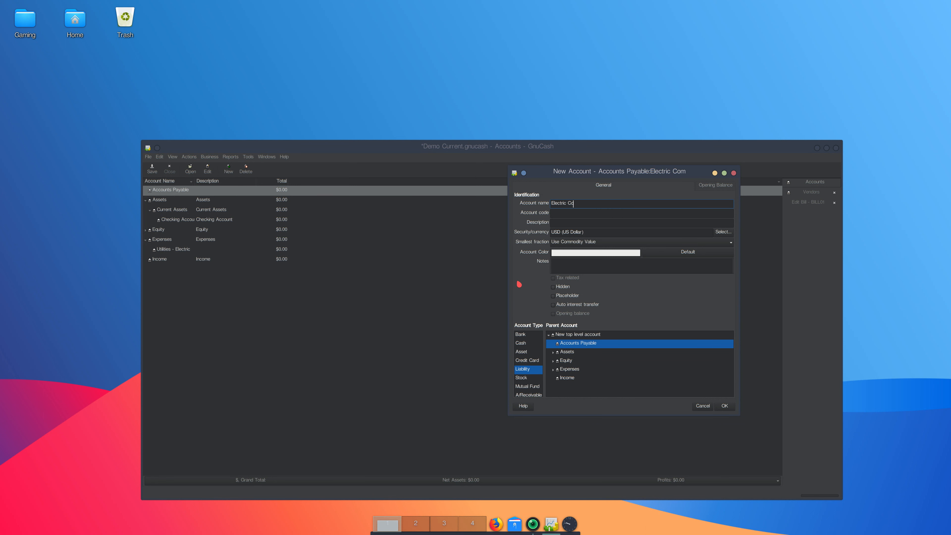
{"action": "key", "text": "BackSpace"}
{"action": "key", "text": "BackSpace"}
{"action": "key", "text": "BackSpace"}
{"action": "type", "text": "ity"}
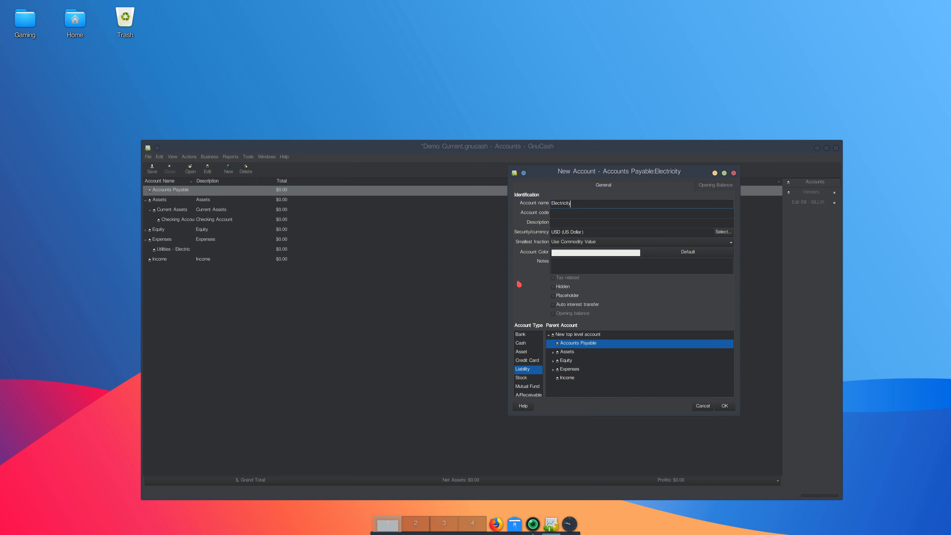
Give the new Electricity account the code 2005, create it, and expand Accounts Payable to select it.
{"action": "key", "text": "Tab"}
{"action": "type", "text": "2005"}
{"action": "left_click", "coordinate": [725, 406]}
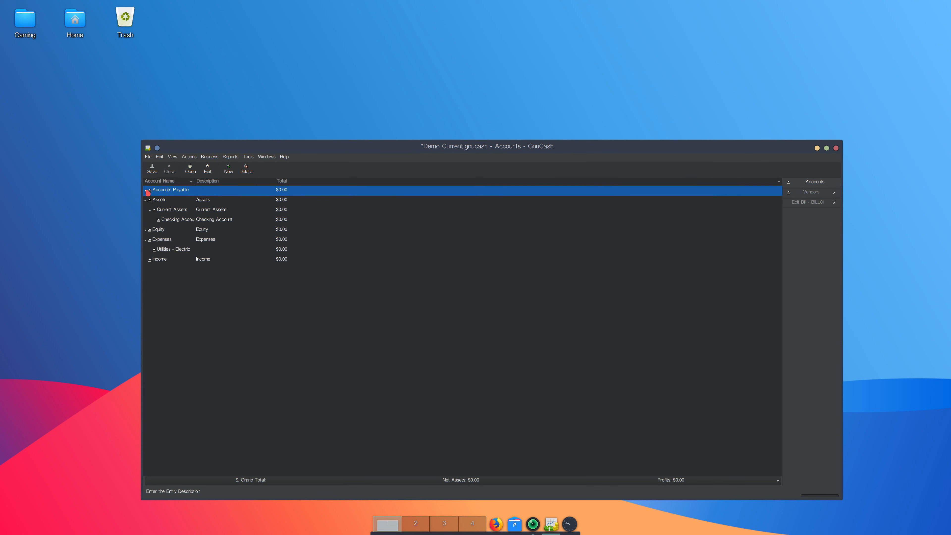
{"action": "left_click", "coordinate": [146, 191]}
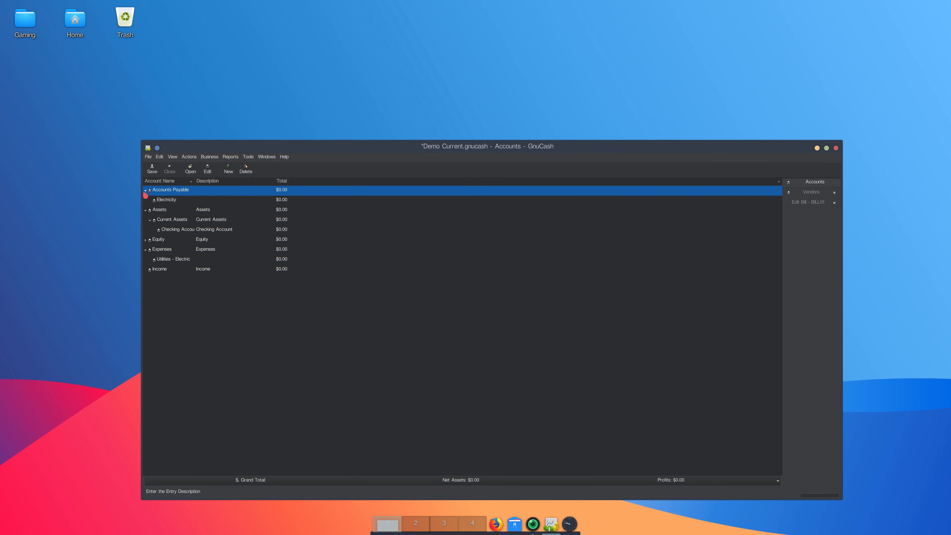
{"action": "left_click", "coordinate": [169, 203]}
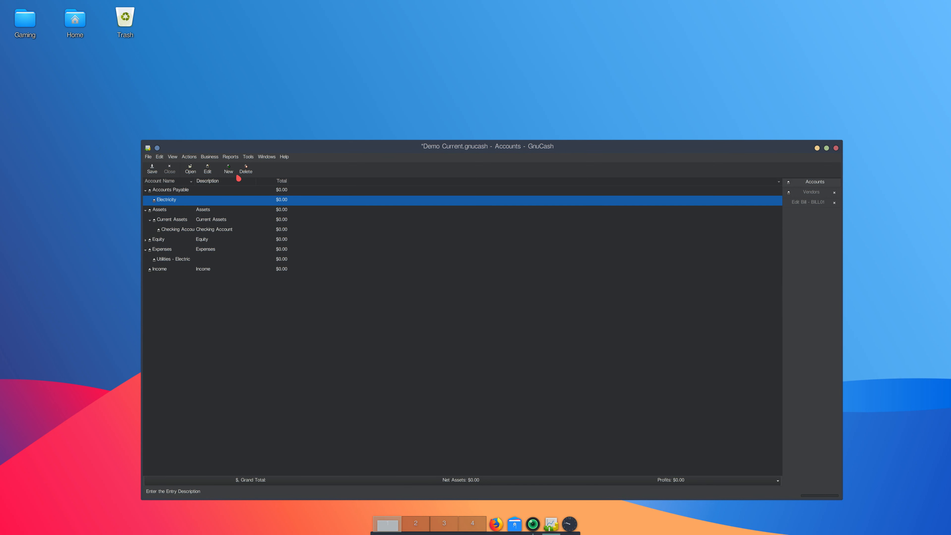
{"action": "left_click", "coordinate": [808, 206]}
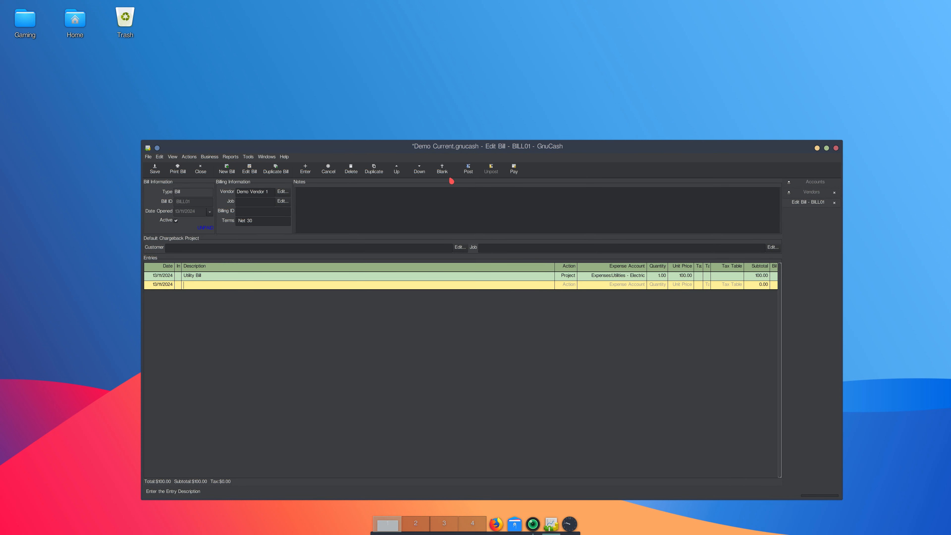
{"action": "left_click", "coordinate": [468, 170]}
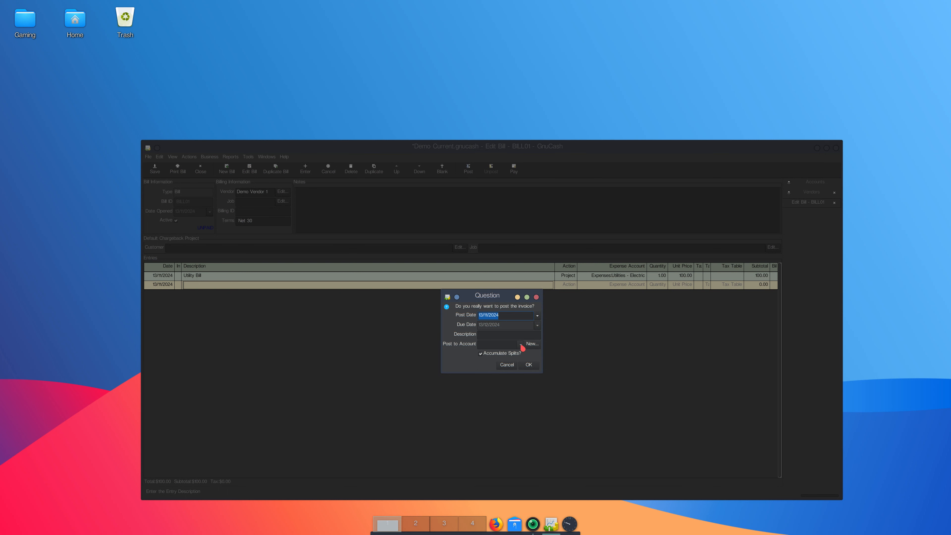
{"action": "left_click", "coordinate": [507, 365]}
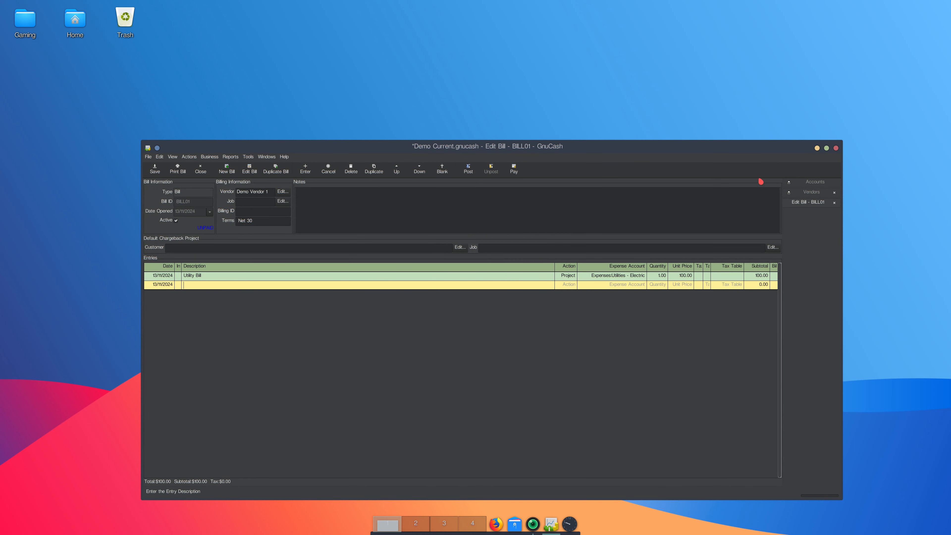
Change the account type of the Accounts Payable account to A/Payable.
{"action": "left_click", "coordinate": [806, 182]}
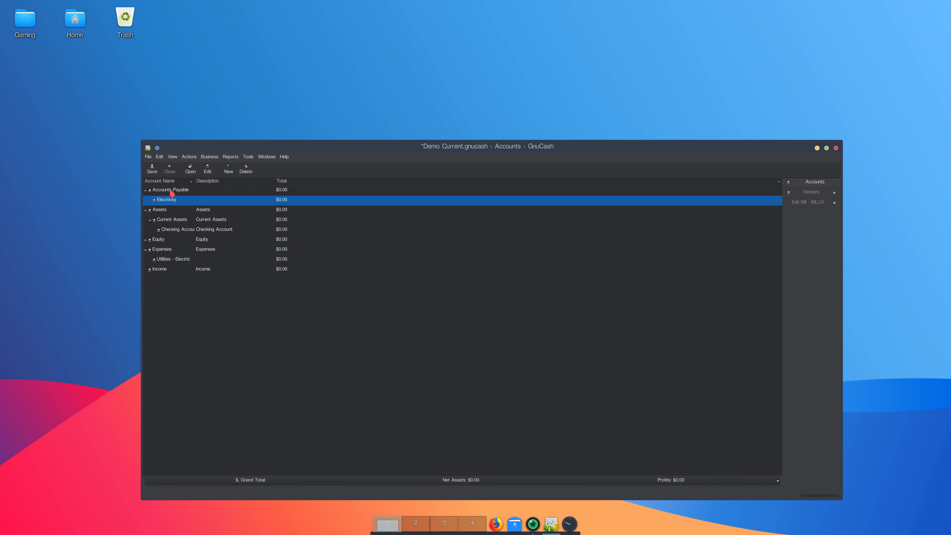
{"action": "right_click", "coordinate": [171, 191]}
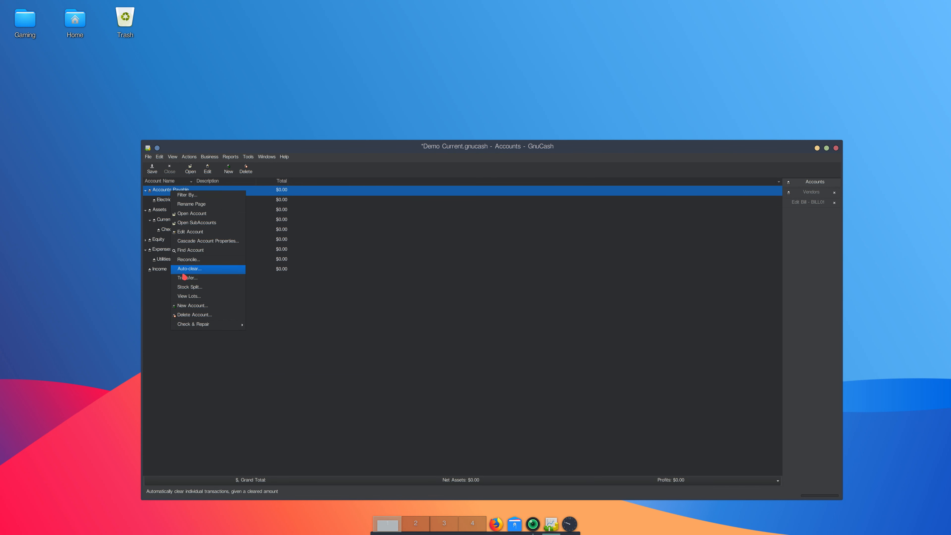
{"action": "left_click", "coordinate": [190, 232]}
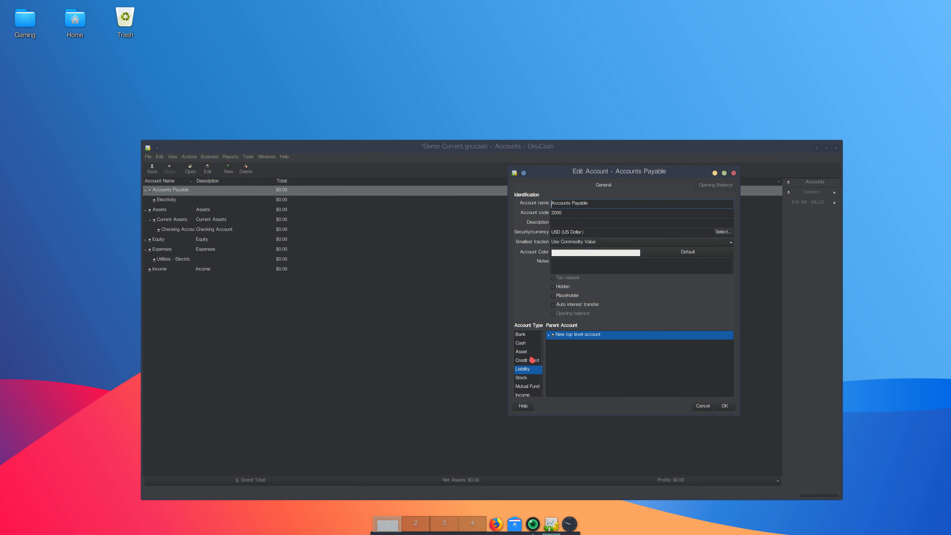
{"action": "scroll", "coordinate": [534, 365], "scroll_direction": "down", "scroll_amount": 3}
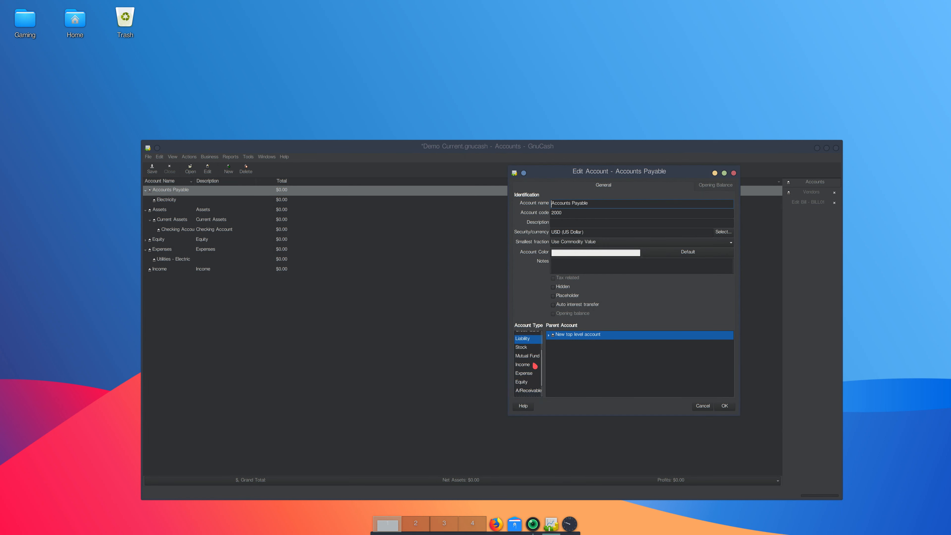
{"action": "scroll", "coordinate": [529, 392], "scroll_direction": "down", "scroll_amount": 2}
{"action": "left_click", "coordinate": [526, 385]}
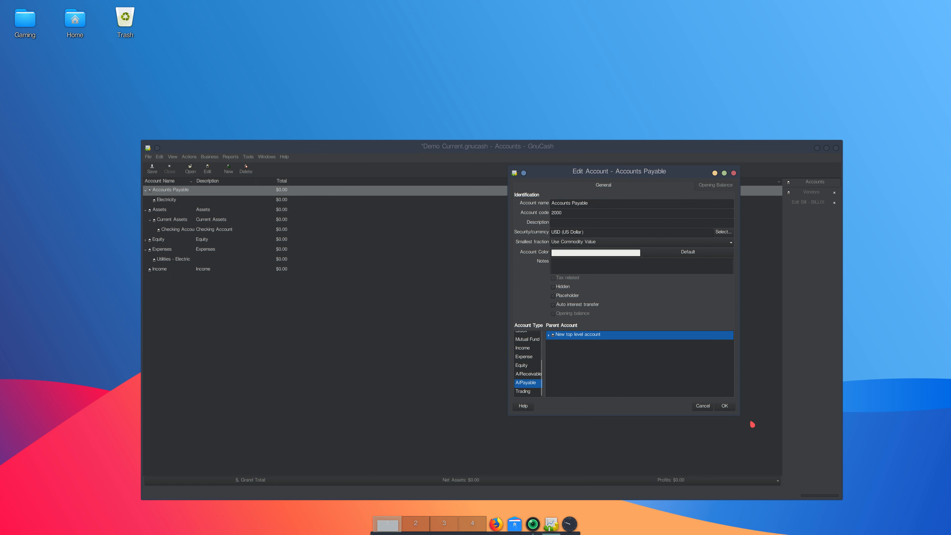
{"action": "left_click", "coordinate": [725, 406]}
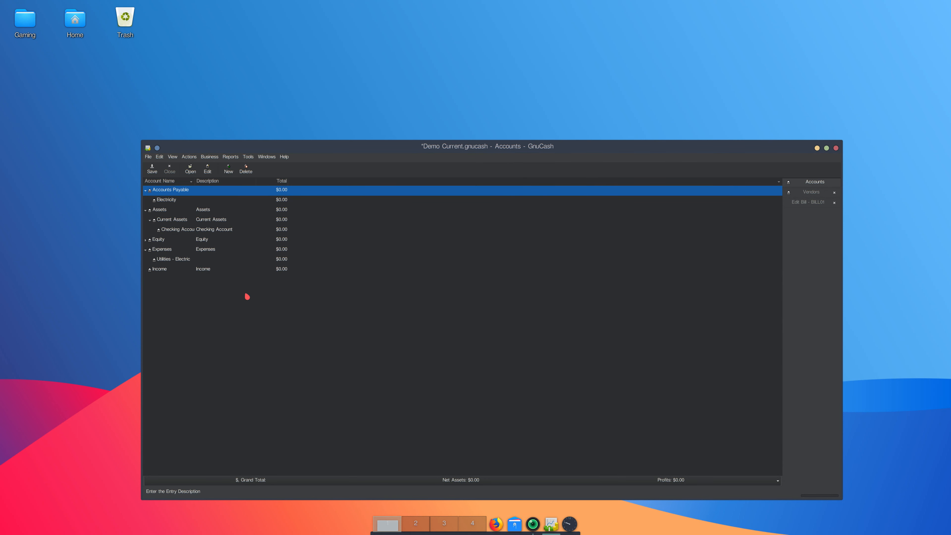
Change the account type of the Electricity subaccount under Accounts Payable to A/Payable.
{"action": "left_click", "coordinate": [176, 202]}
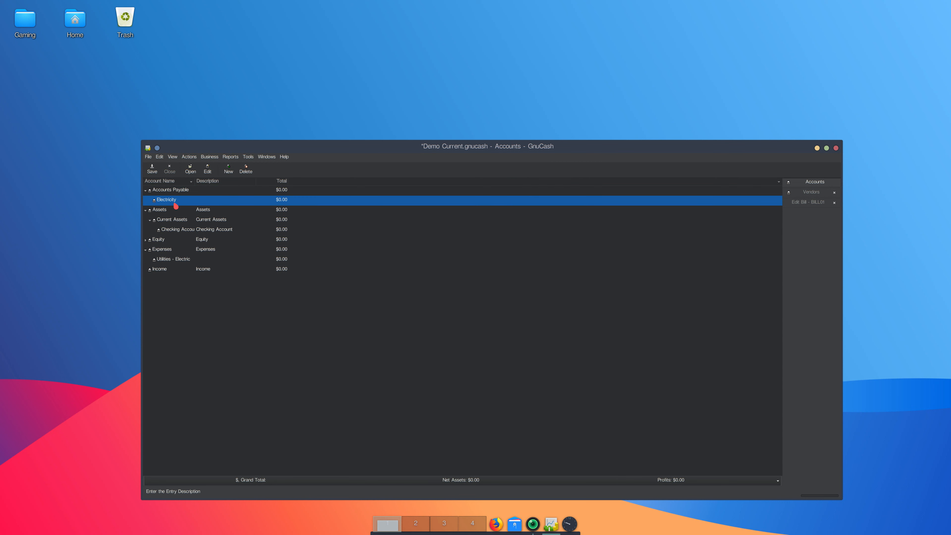
{"action": "right_click", "coordinate": [176, 205]}
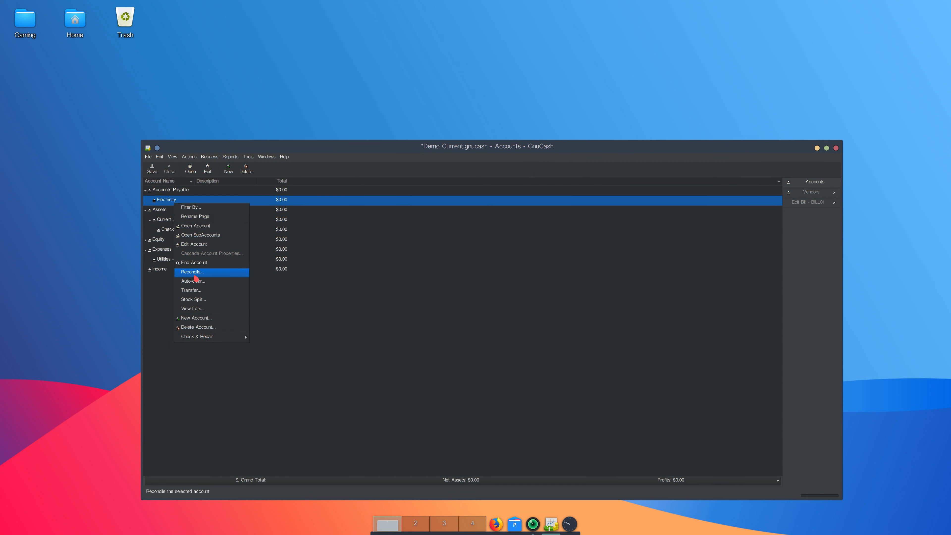
{"action": "left_click", "coordinate": [192, 248]}
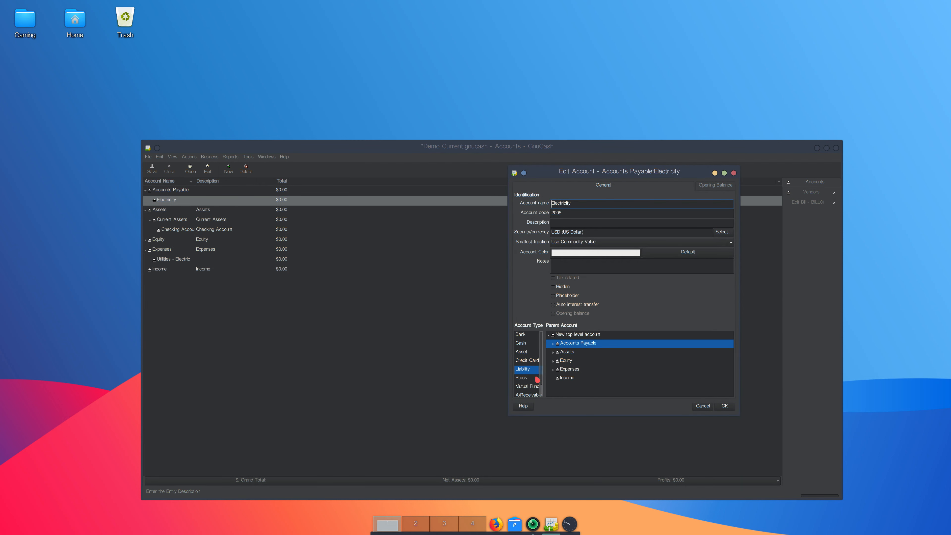
{"action": "scroll", "coordinate": [538, 379], "scroll_direction": "down", "scroll_amount": 1}
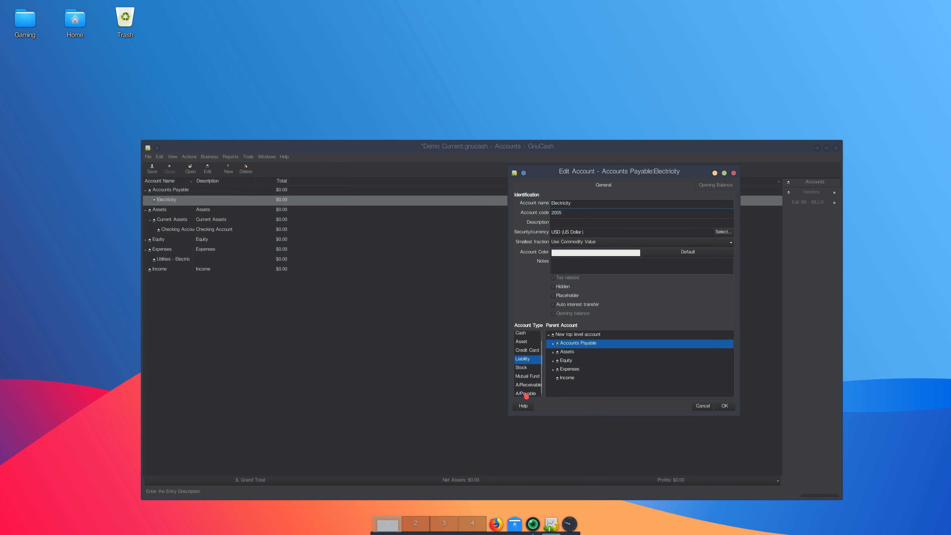
{"action": "left_click", "coordinate": [526, 394]}
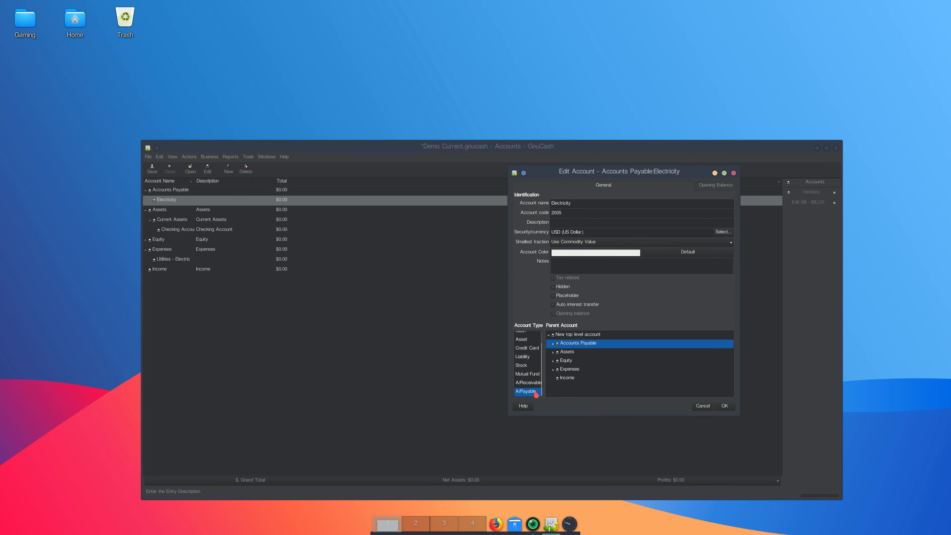
{"action": "left_click", "coordinate": [725, 407]}
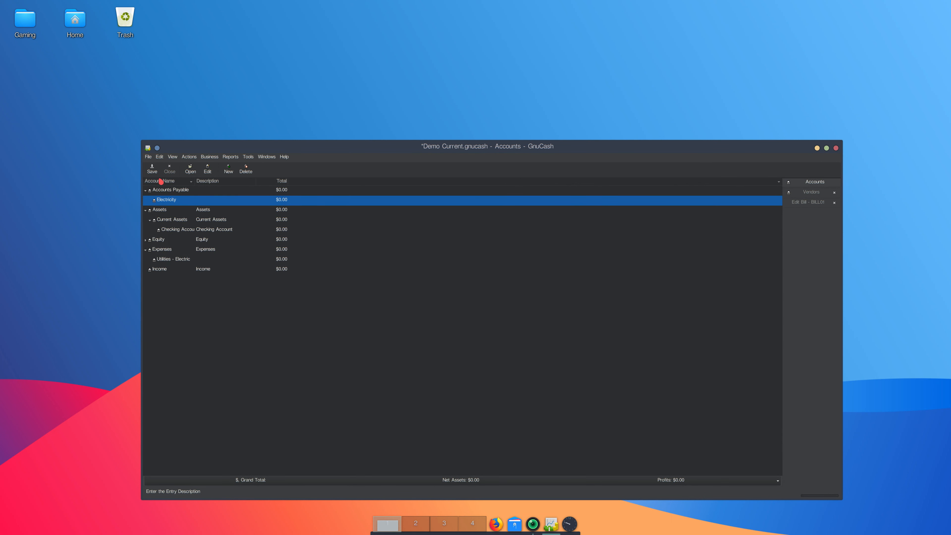
Post BILL01 to the Accounts Payable:Electricity account, keeping splits accumulated.
{"action": "left_click", "coordinate": [809, 203]}
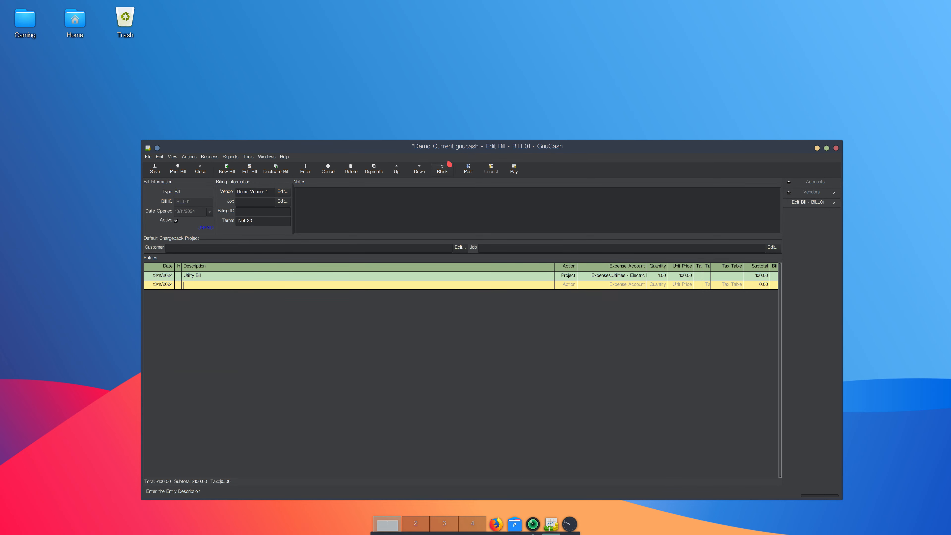
{"action": "left_click", "coordinate": [467, 169]}
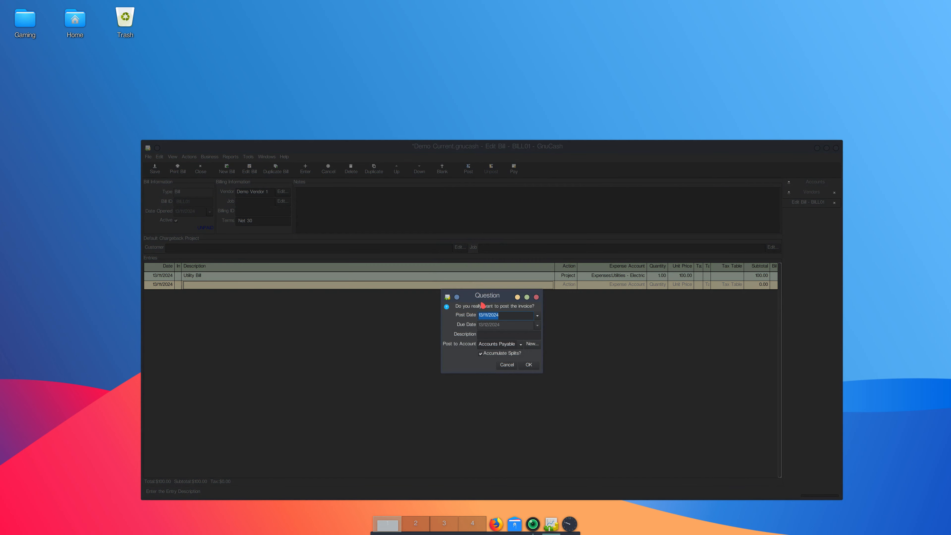
{"action": "left_click", "coordinate": [519, 345]}
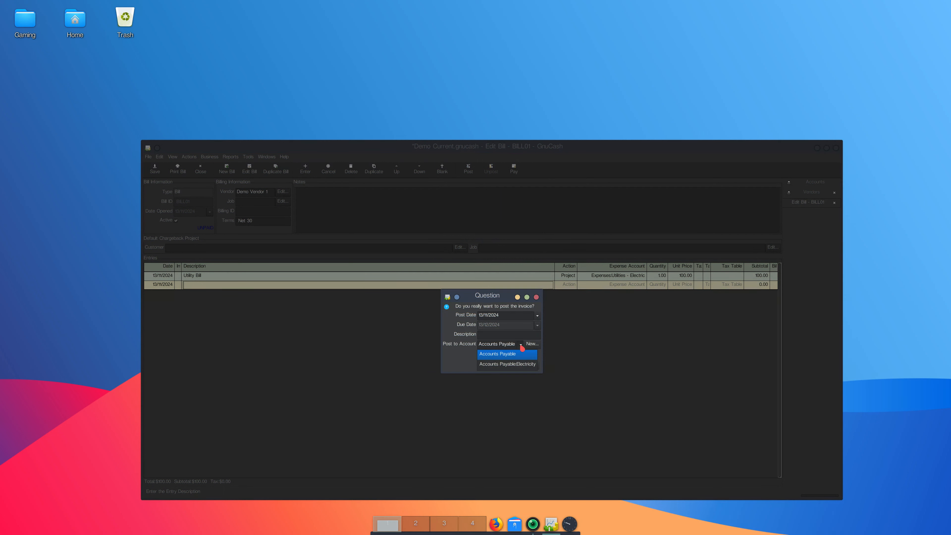
{"action": "left_click", "coordinate": [522, 369]}
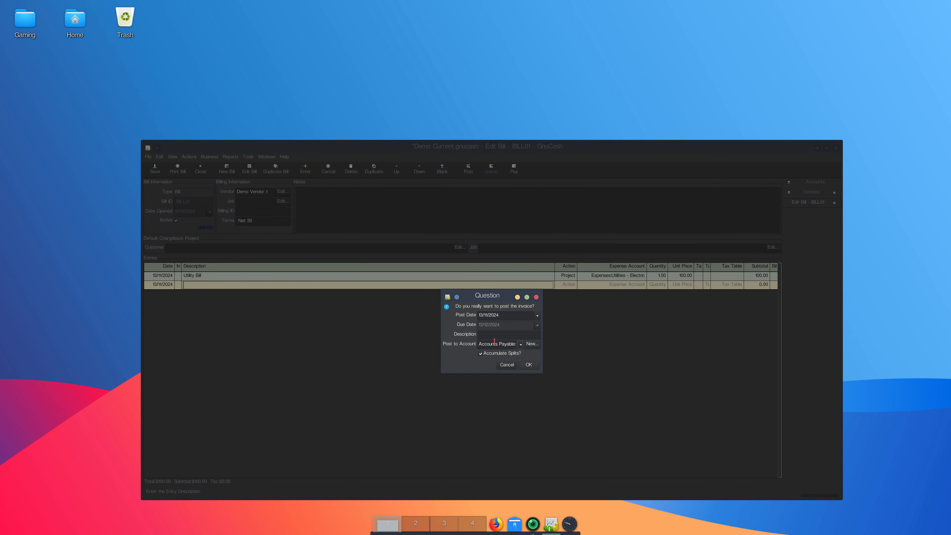
{"action": "left_click", "coordinate": [529, 365]}
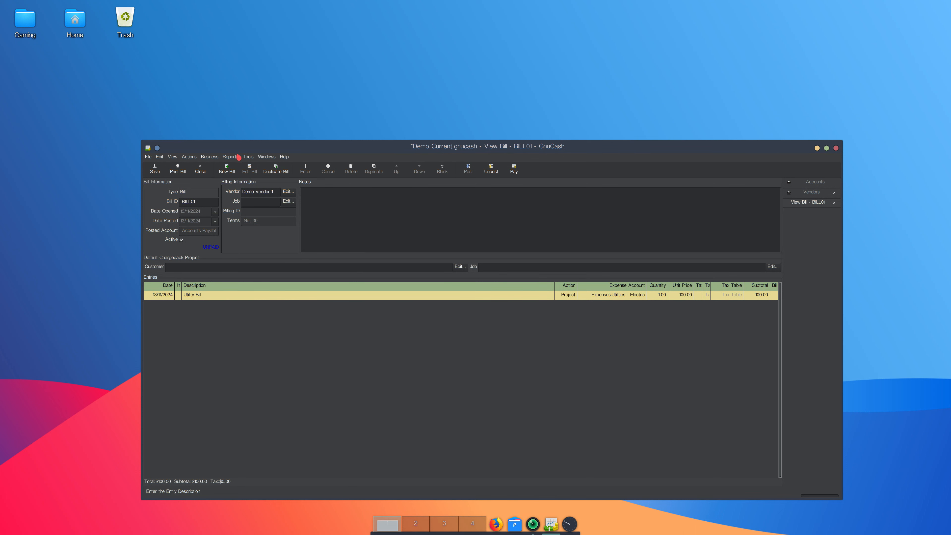
View the Payable Aging business report, then close its window.
{"action": "left_click", "coordinate": [238, 158]}
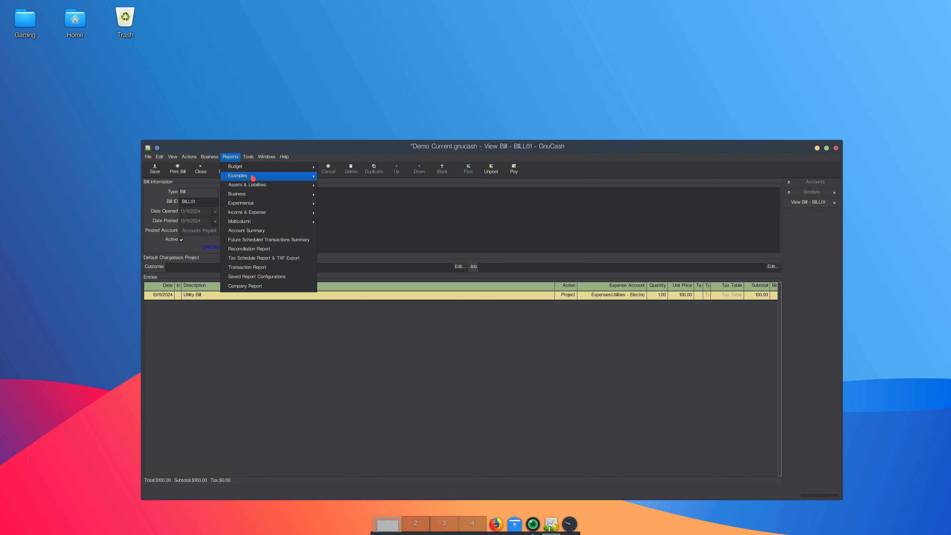
{"action": "mouse_move", "coordinate": [252, 177]}
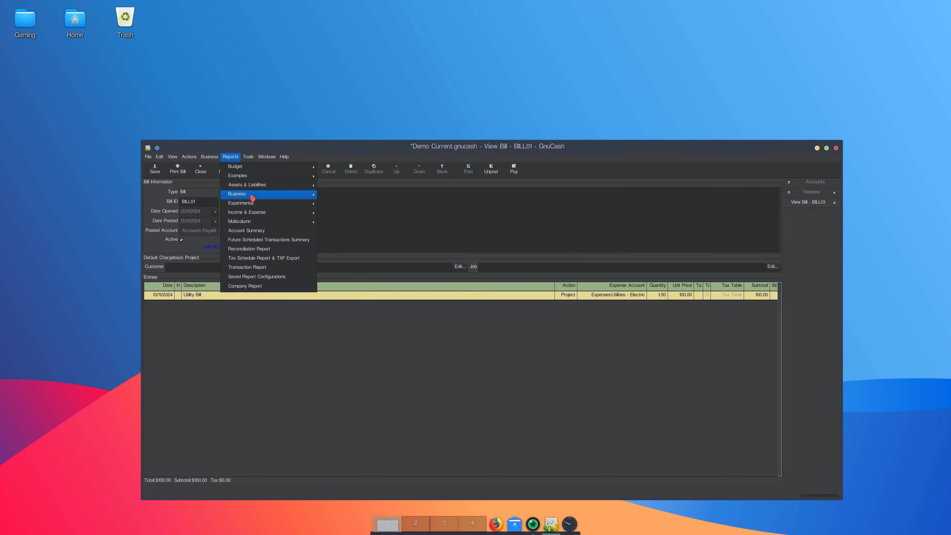
{"action": "mouse_move", "coordinate": [259, 206]}
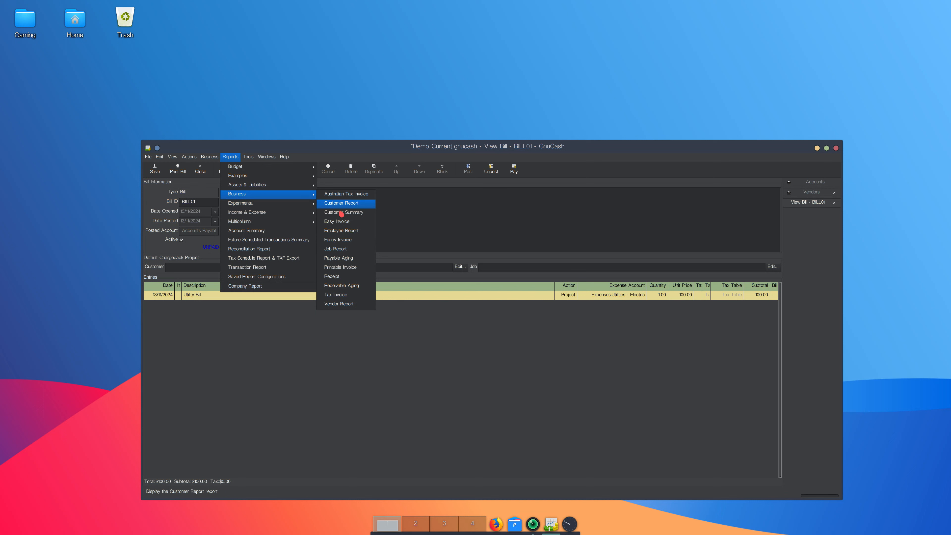
{"action": "left_click", "coordinate": [339, 258]}
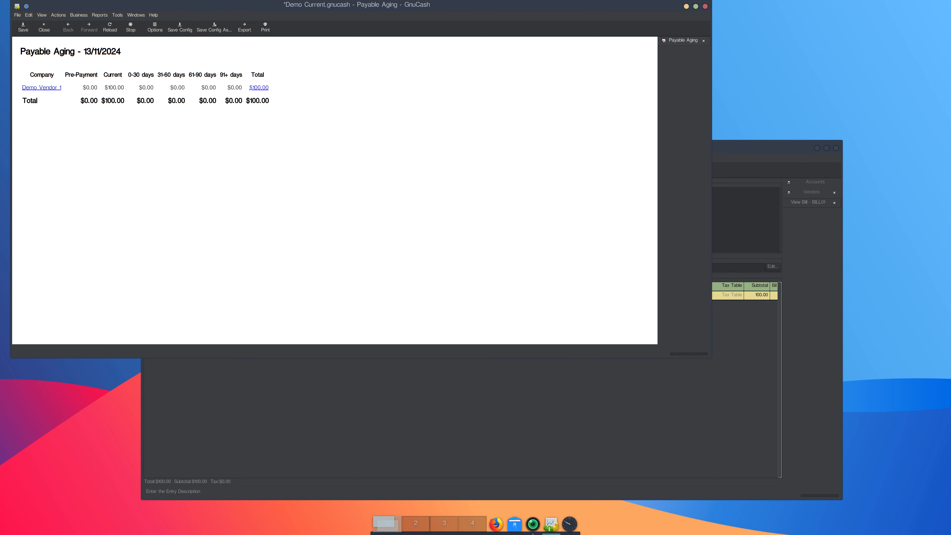
{"action": "left_click", "coordinate": [707, 12]}
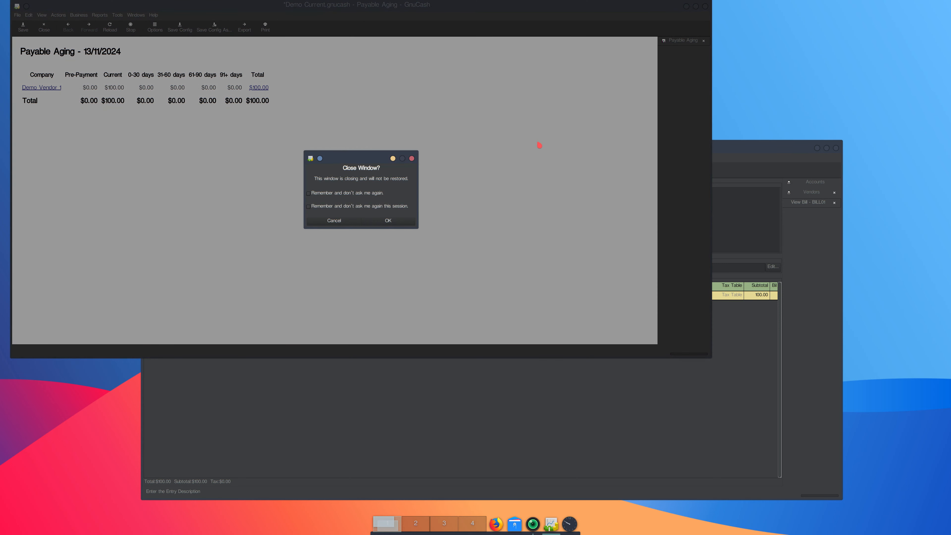
{"action": "left_click", "coordinate": [384, 220]}
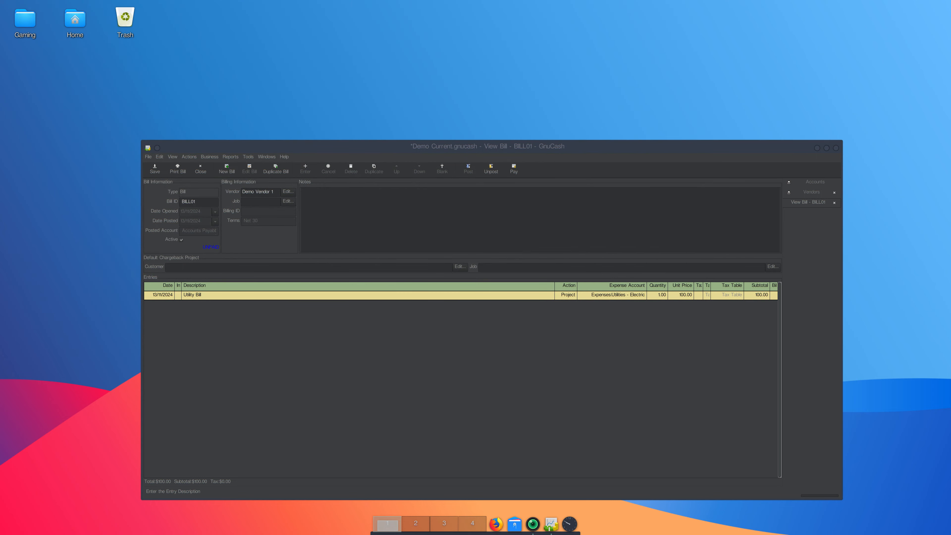